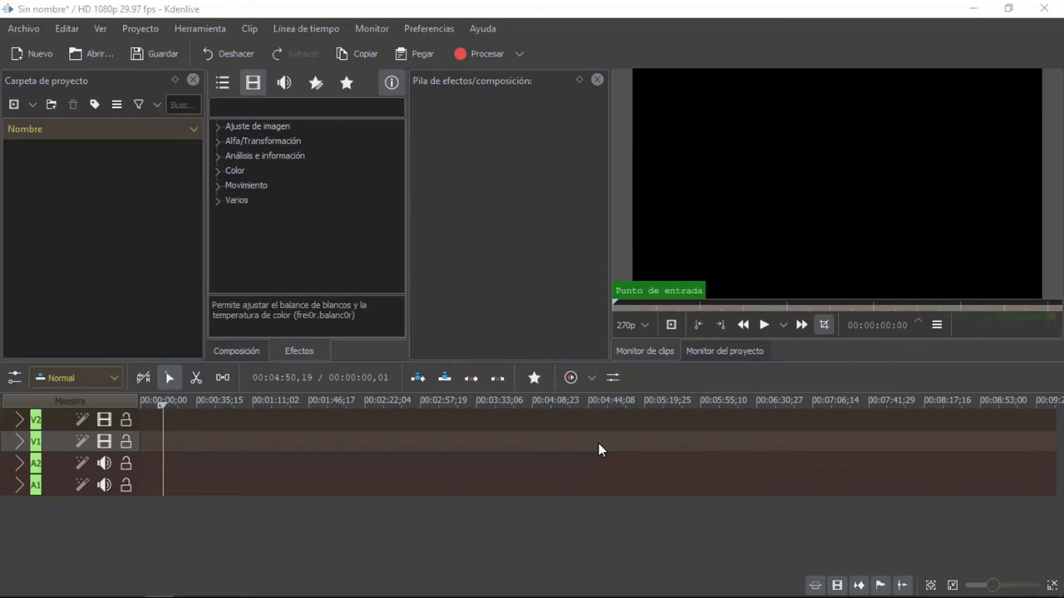
left_click(968, 9)
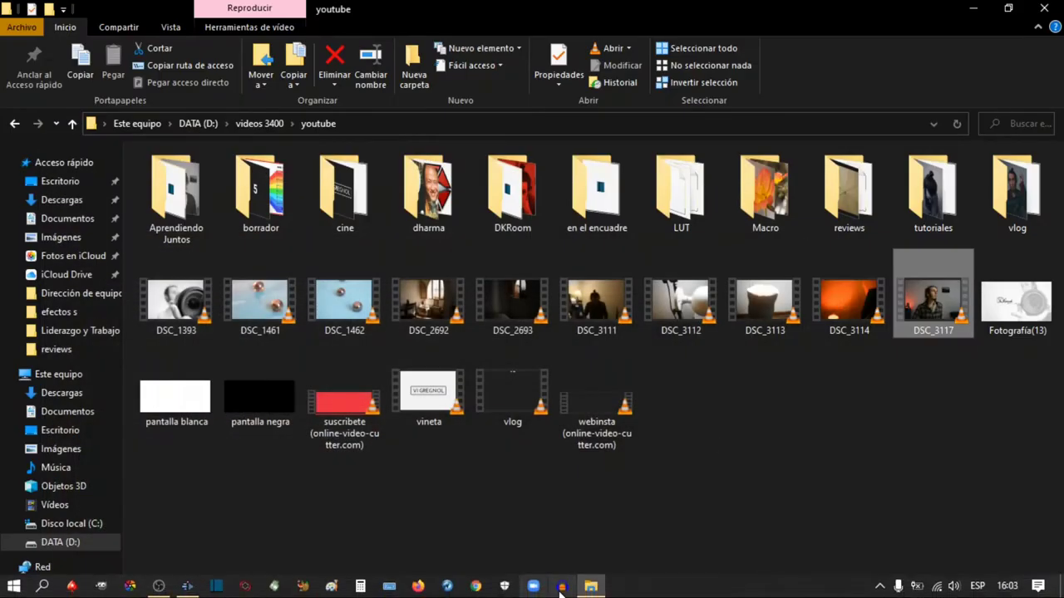
left_click(187, 586)
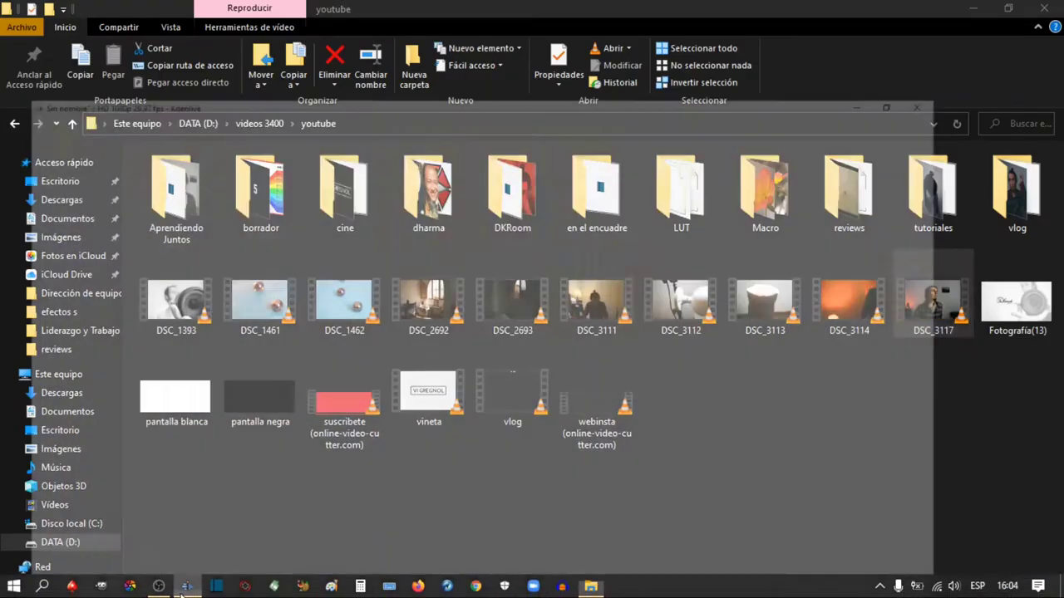
left_click(28, 108)
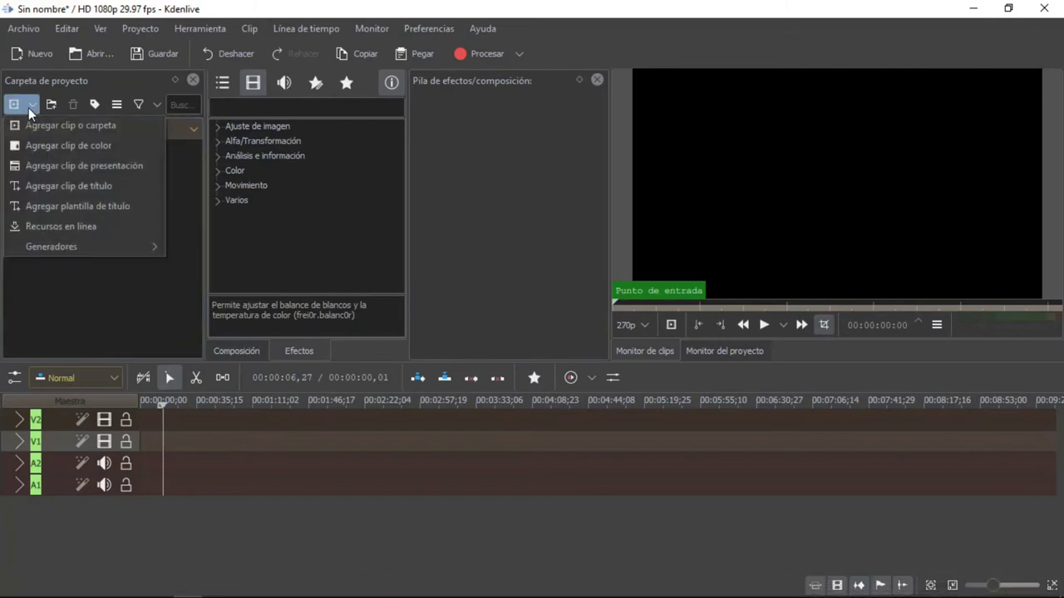
left_click(70, 126)
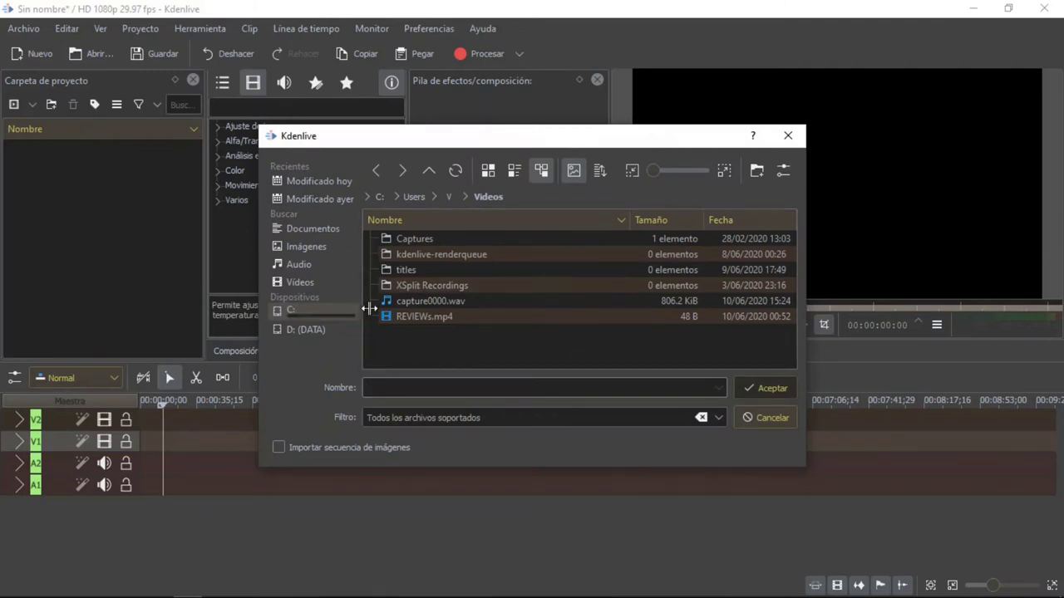
left_click(757, 418)
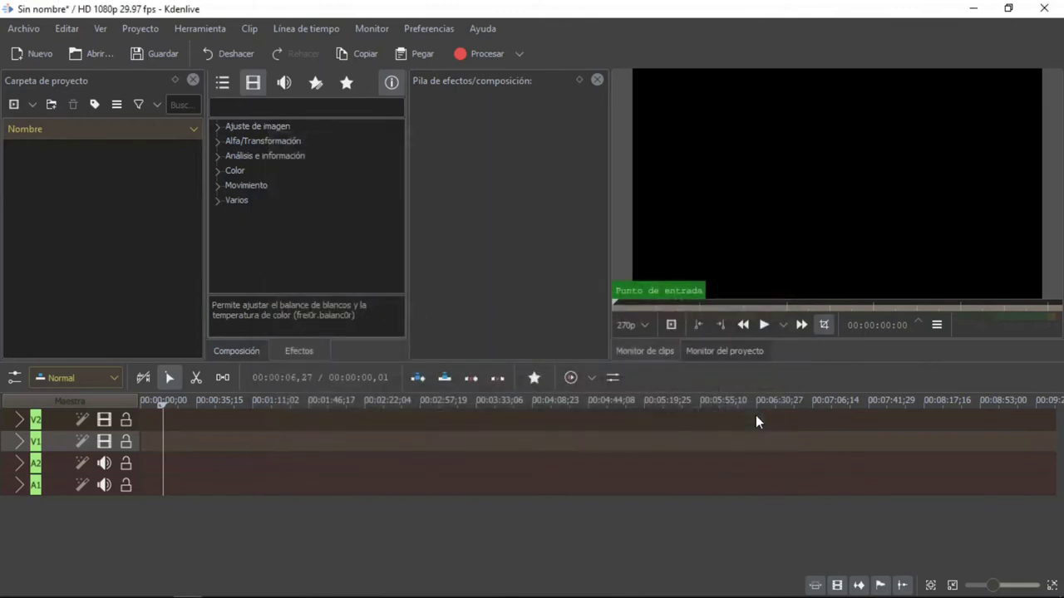
Step: Import the DSC_3117 video from the youtube folder into the project bin and switch the project to the clip's 1920x1080 23.98fps profile
left_click(972, 8)
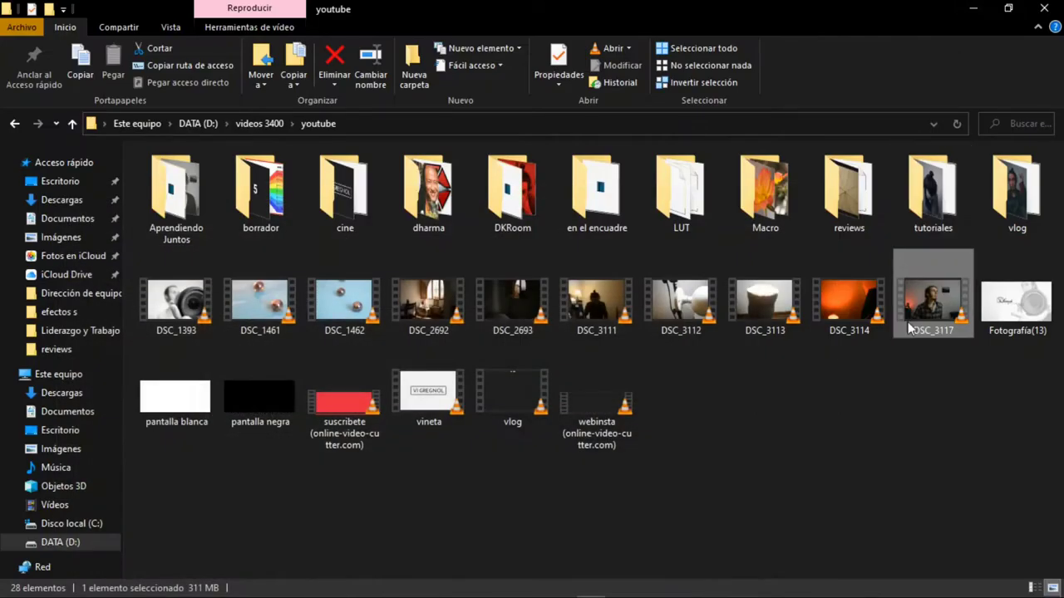
left_click_drag(937, 310, 105, 209)
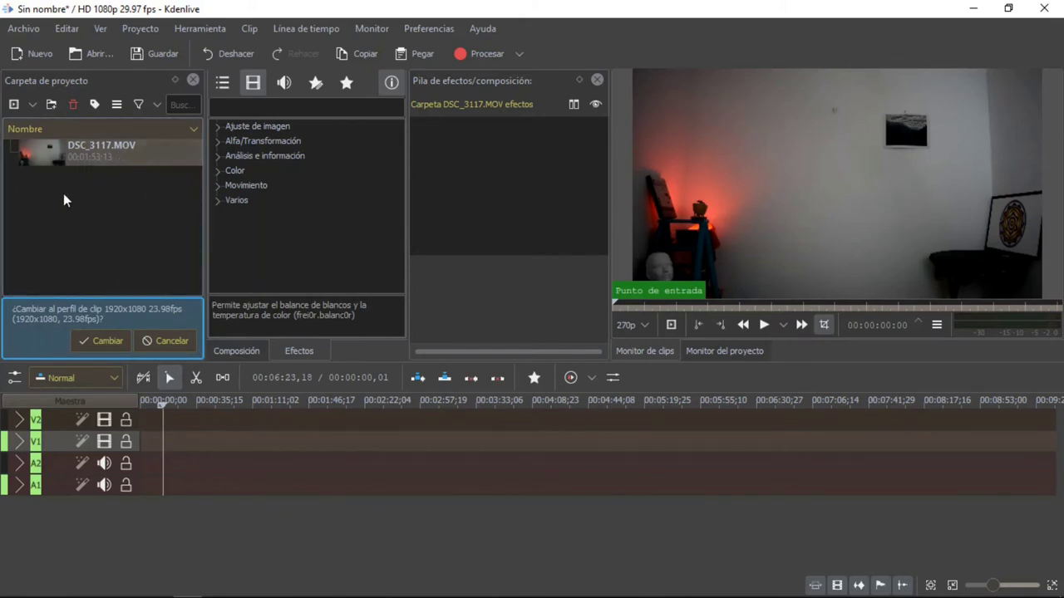
left_click(111, 346)
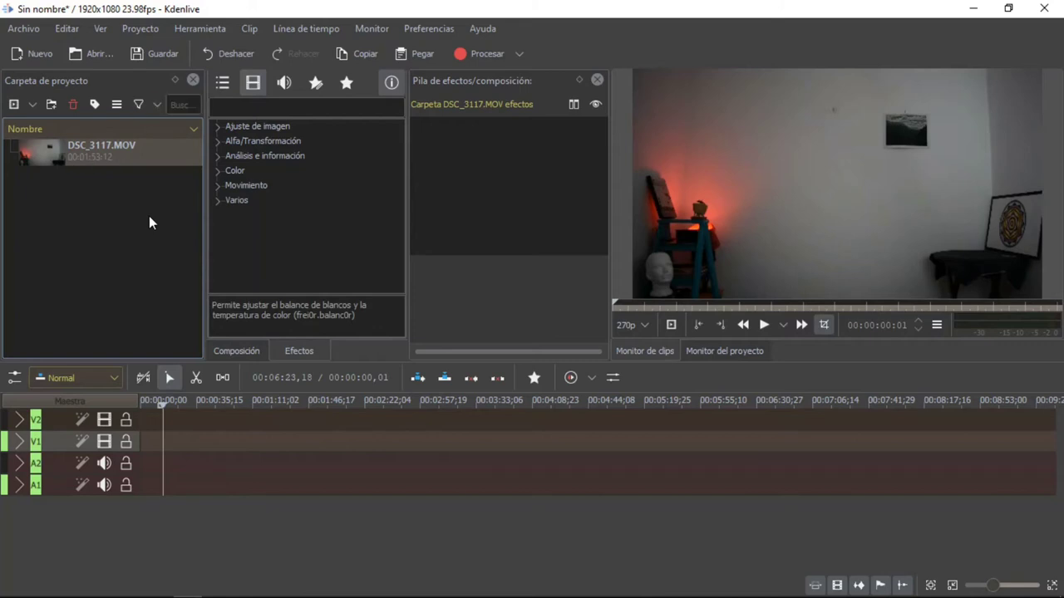
Step: Open the project settings and review the available Full HD 1080 profiles
left_click(418, 29)
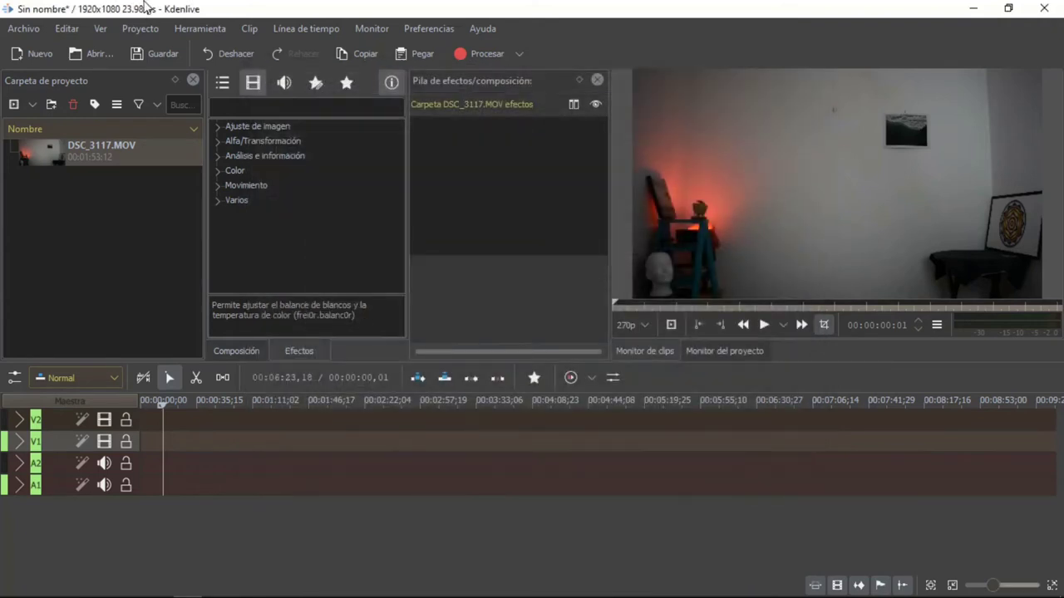
left_click(141, 29)
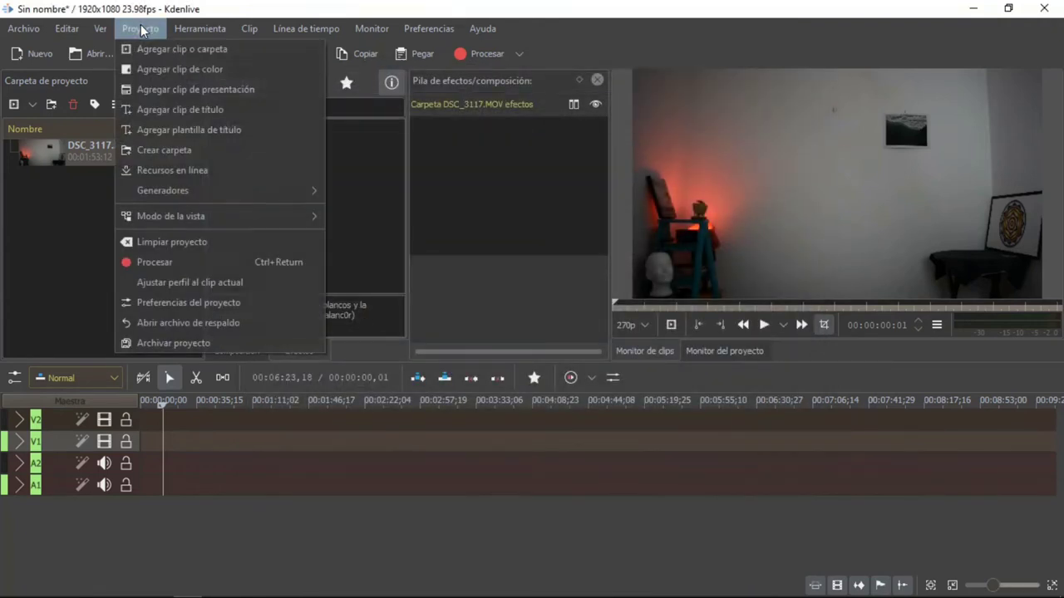
left_click(177, 301)
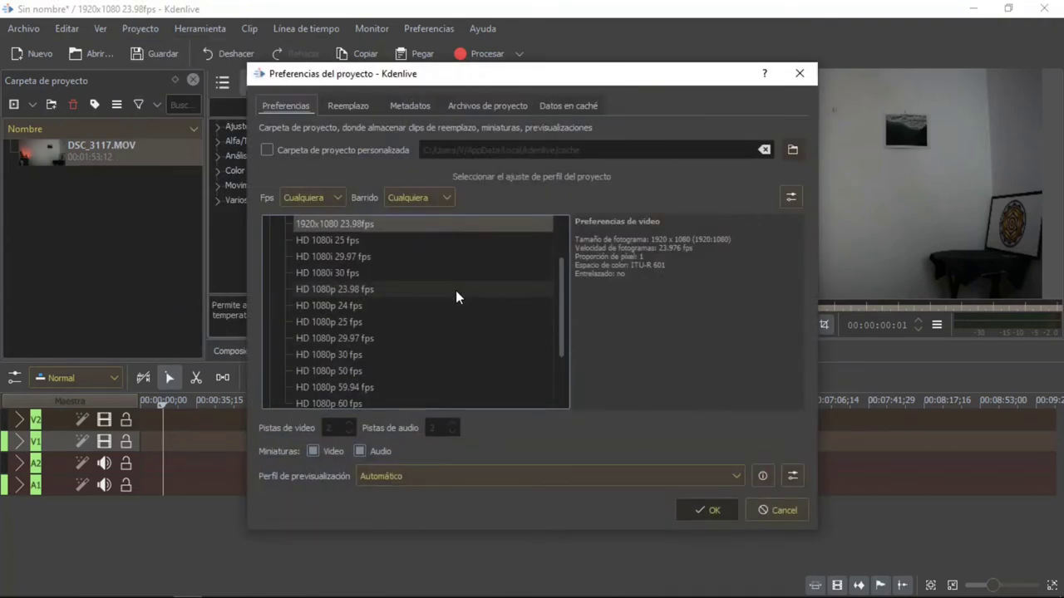
mouse_move(562, 290)
left_mouse_down()
mouse_move(562, 256)
mouse_move(559, 312)
mouse_move(562, 295)
left_mouse_up()
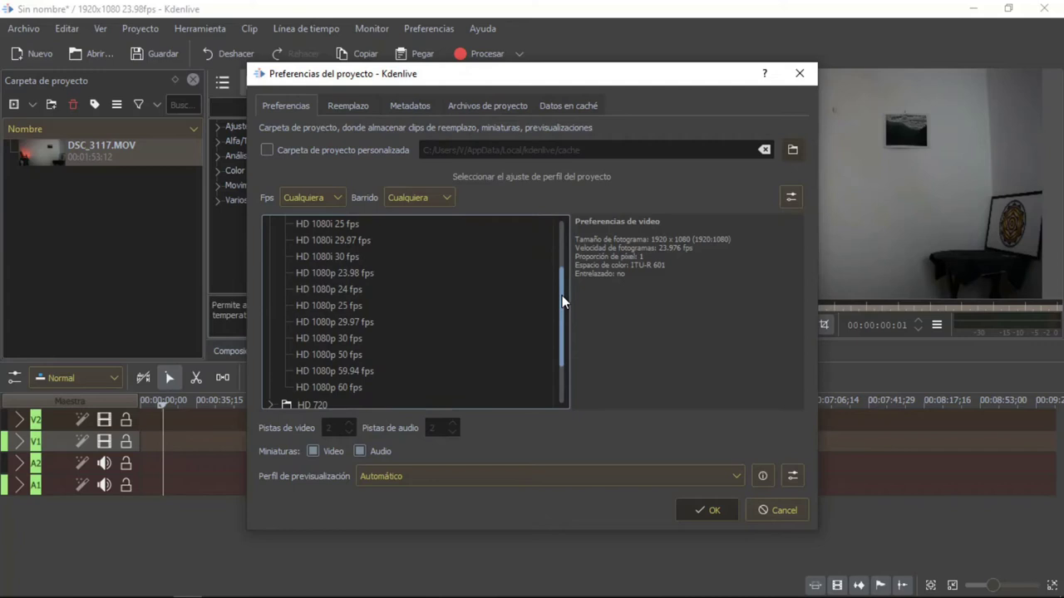
left_click_drag(562, 295, 561, 290)
left_click_drag(561, 289, 561, 282)
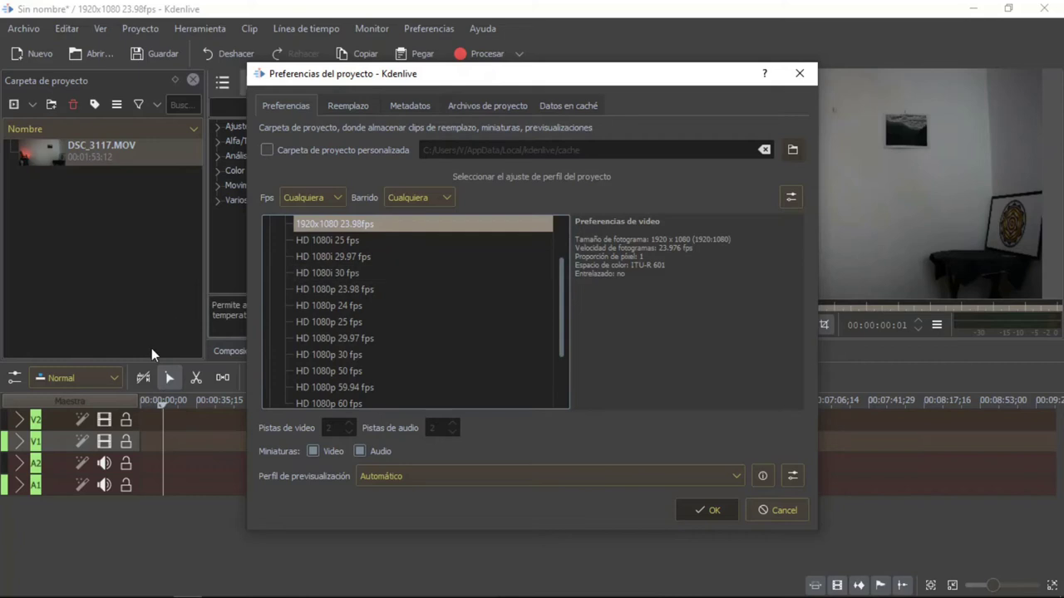
Step: Try to change the project profile to HD 1080p 24 fps, cancelling at the confirmation
left_click(356, 307)
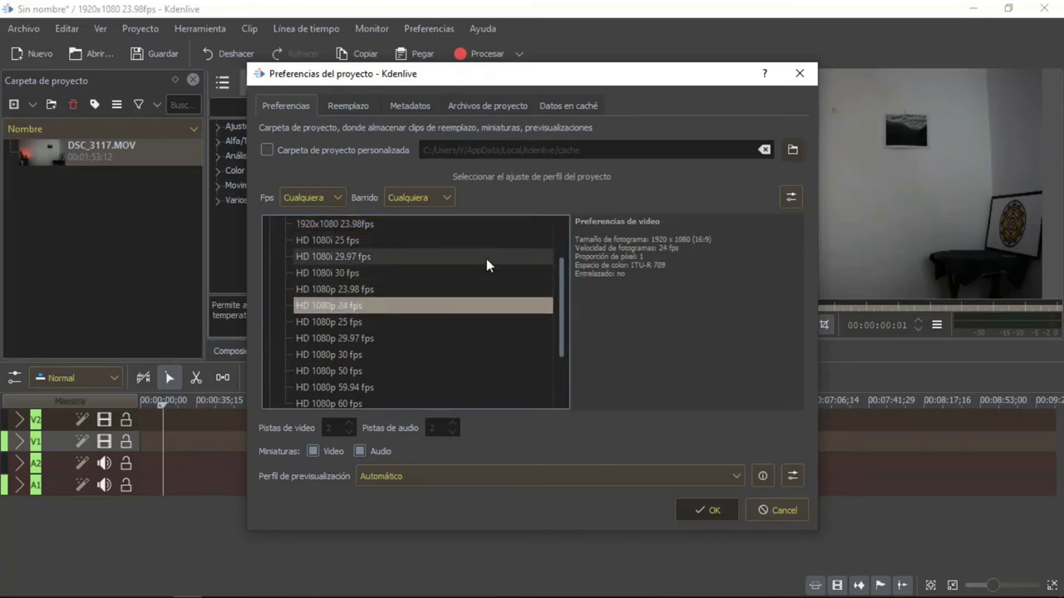
left_click(691, 509)
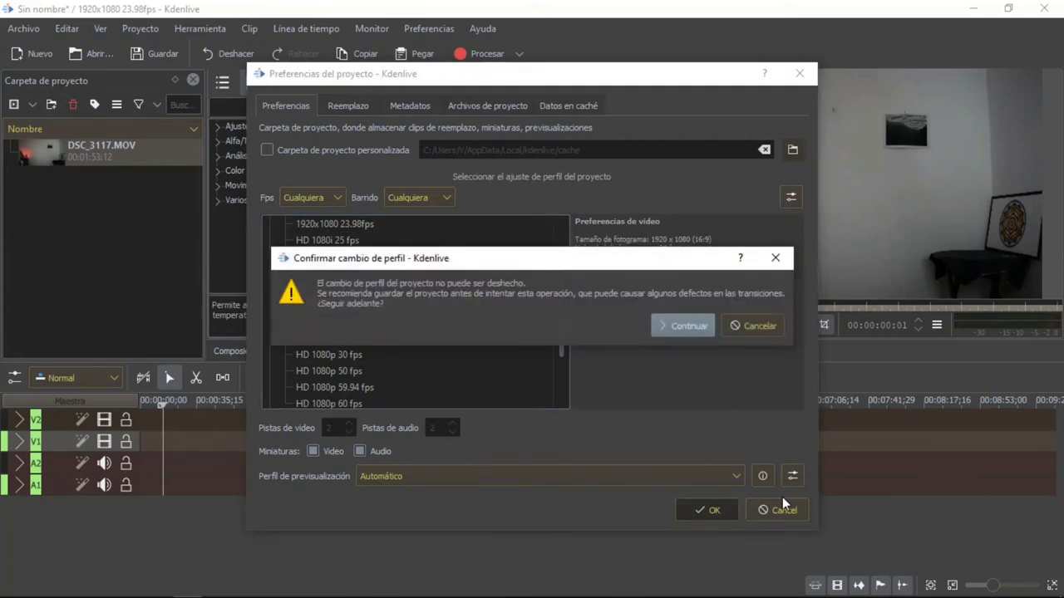
left_click(758, 326)
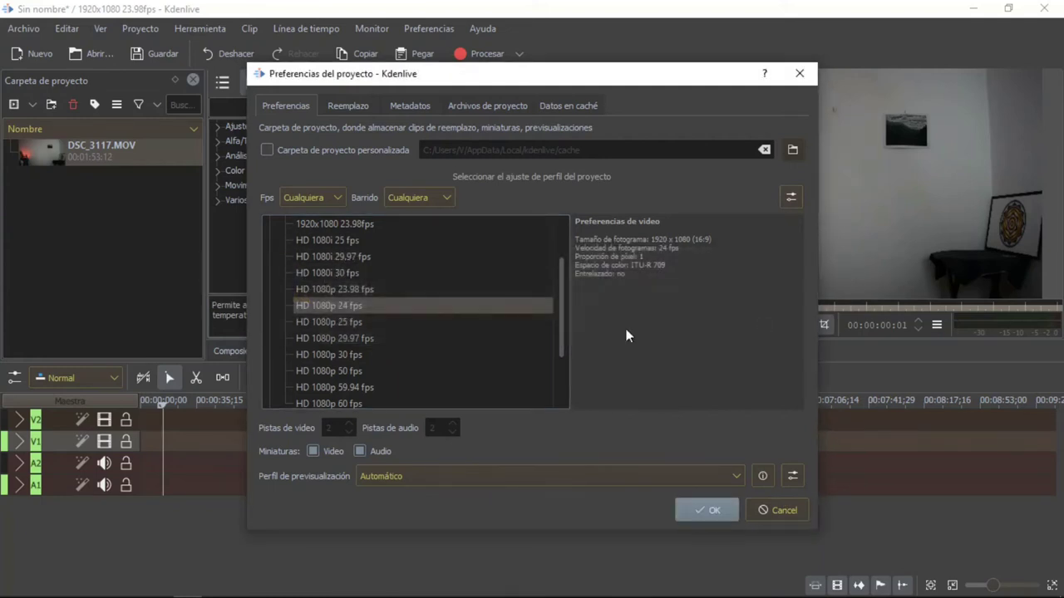
Step: Try the HD 1080p 23.98 fps profile, cancel the change, and close the project settings without applying it
left_click(426, 295)
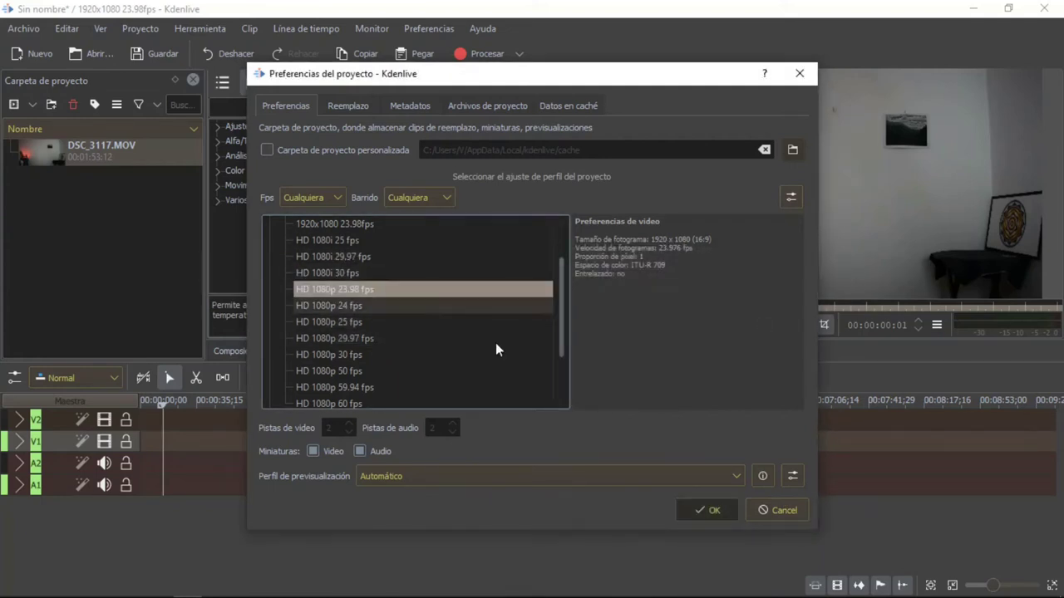
left_click(697, 511)
left_click(750, 325)
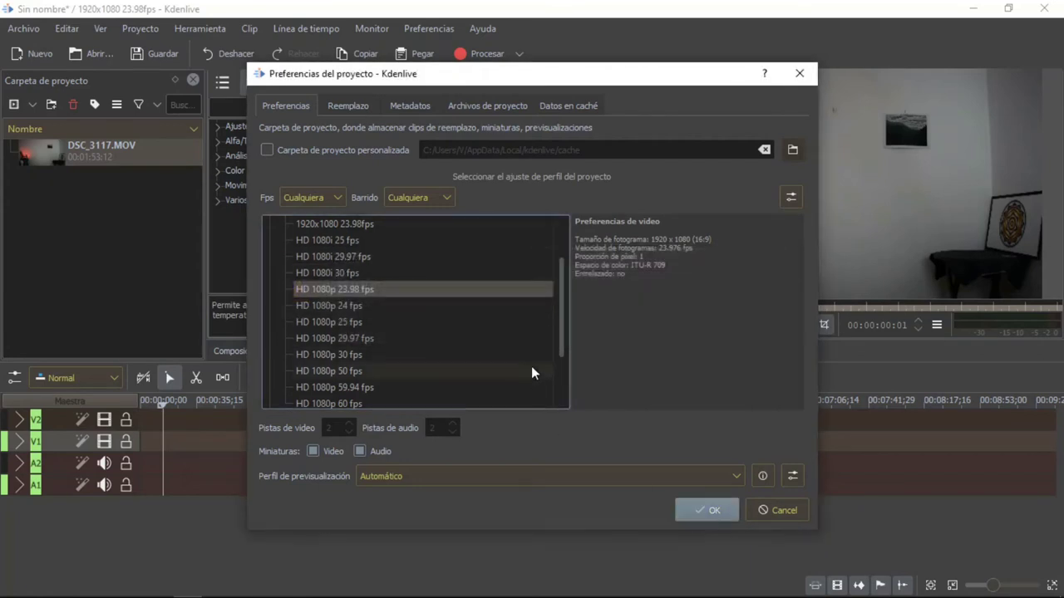
left_click_drag(562, 333, 563, 283)
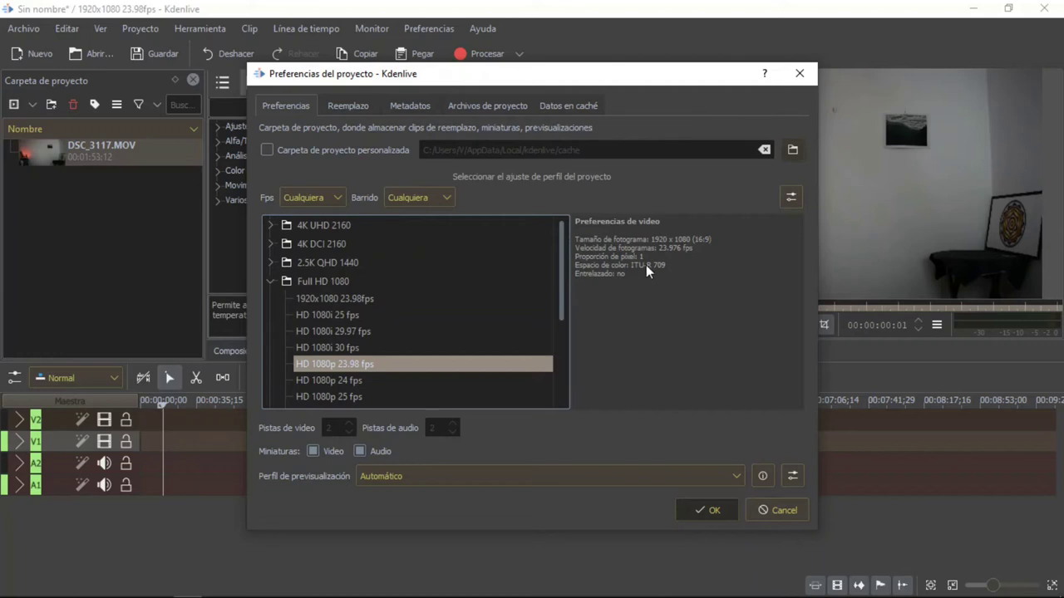
left_click(799, 77)
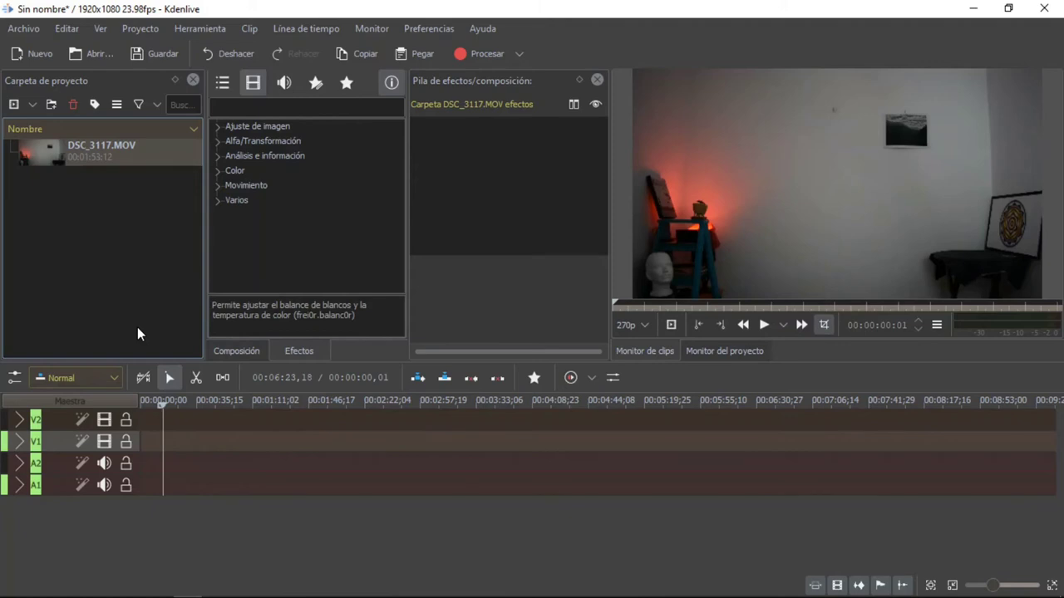
Step: Place DSC_3117.MOV on tracks V1 and A1 and align it with the start of the timeline
left_click(138, 145)
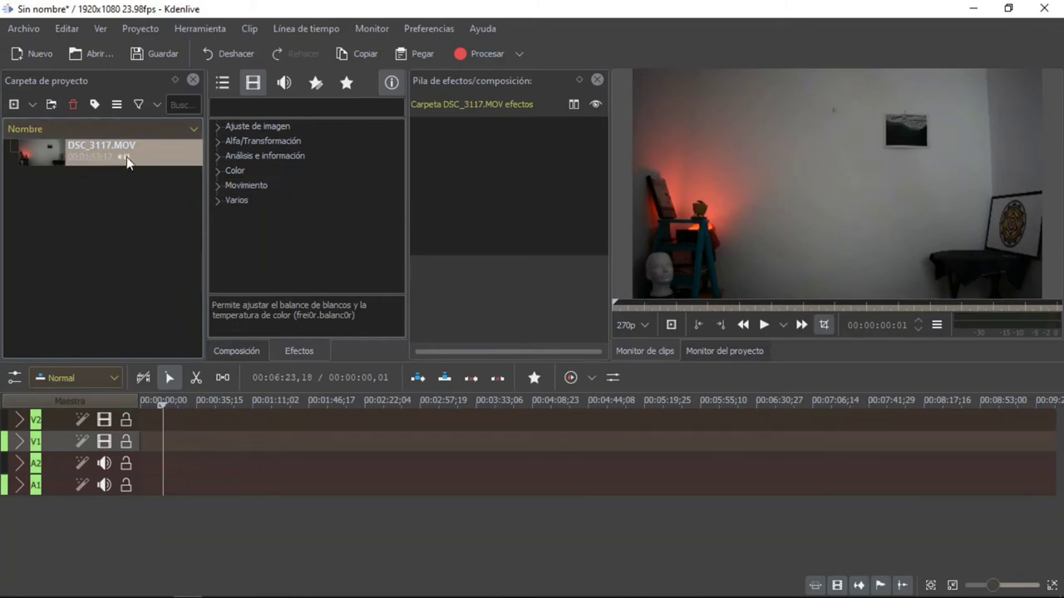
mouse_move(643, 334)
left_click_drag(123, 147, 181, 456)
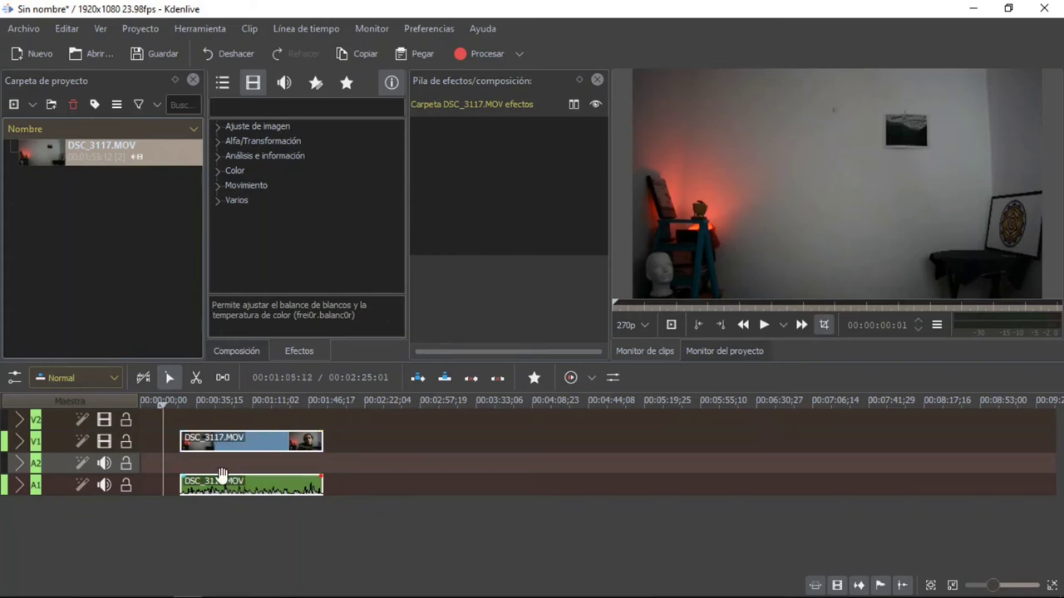
left_click(308, 441)
left_click_drag(308, 441, 222, 444)
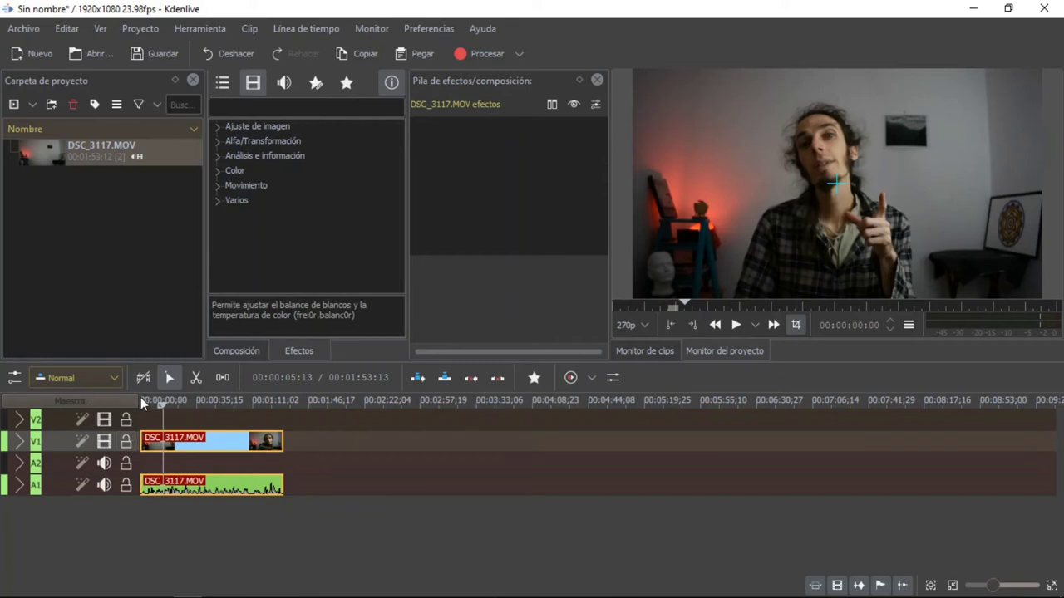
Step: Lock and unlock video track V1, and hide and show it again
left_click(15, 380)
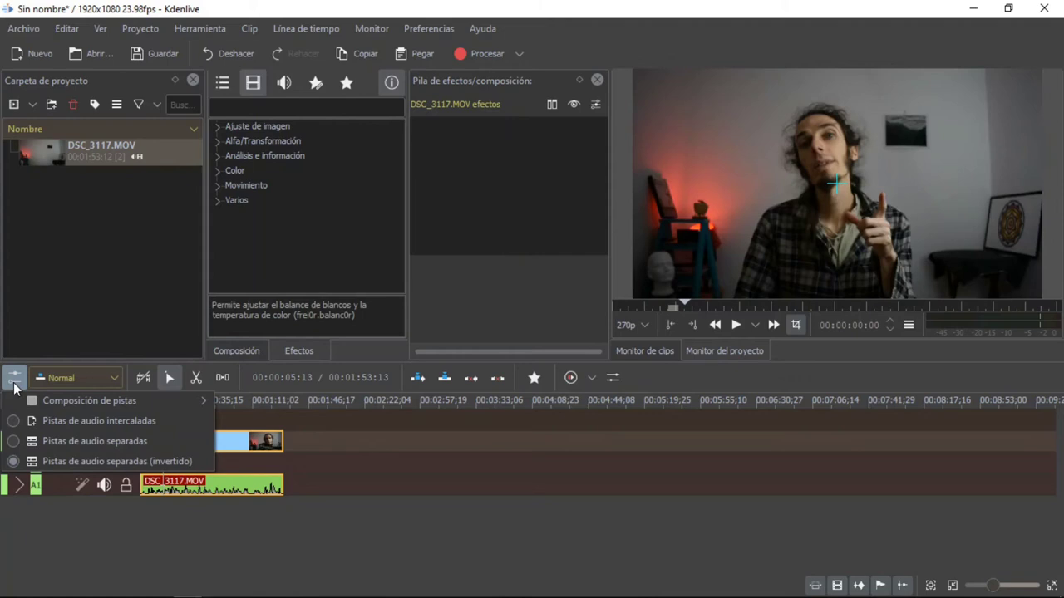
left_click(15, 382)
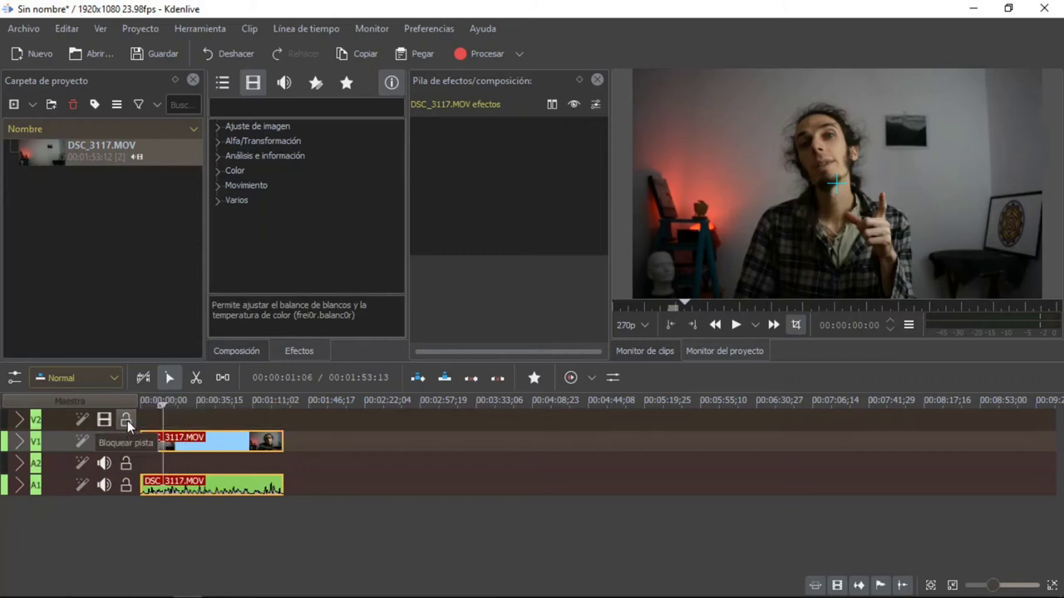
left_click(126, 442)
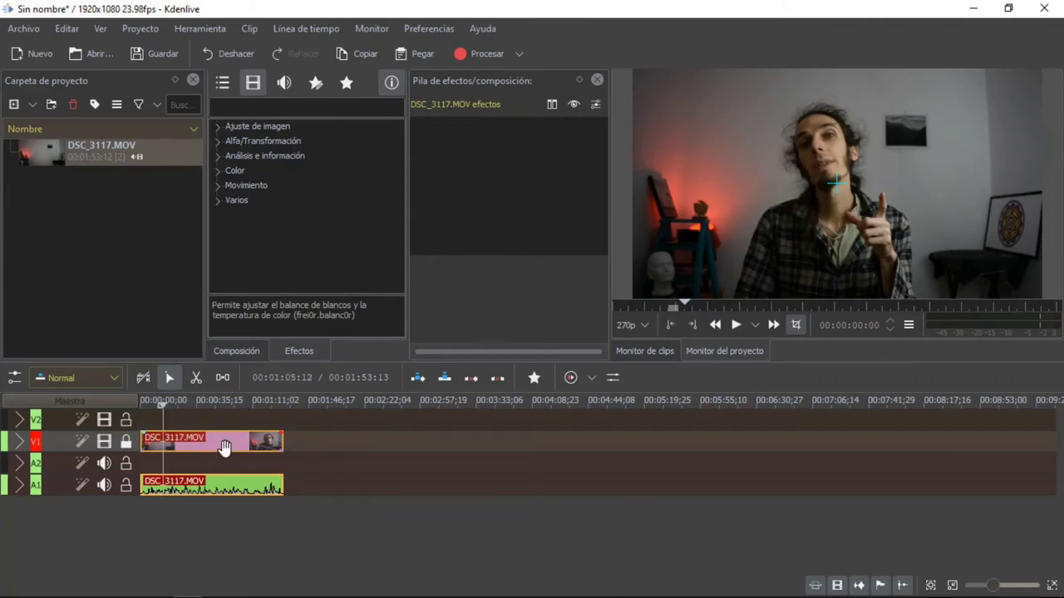
left_click(124, 448)
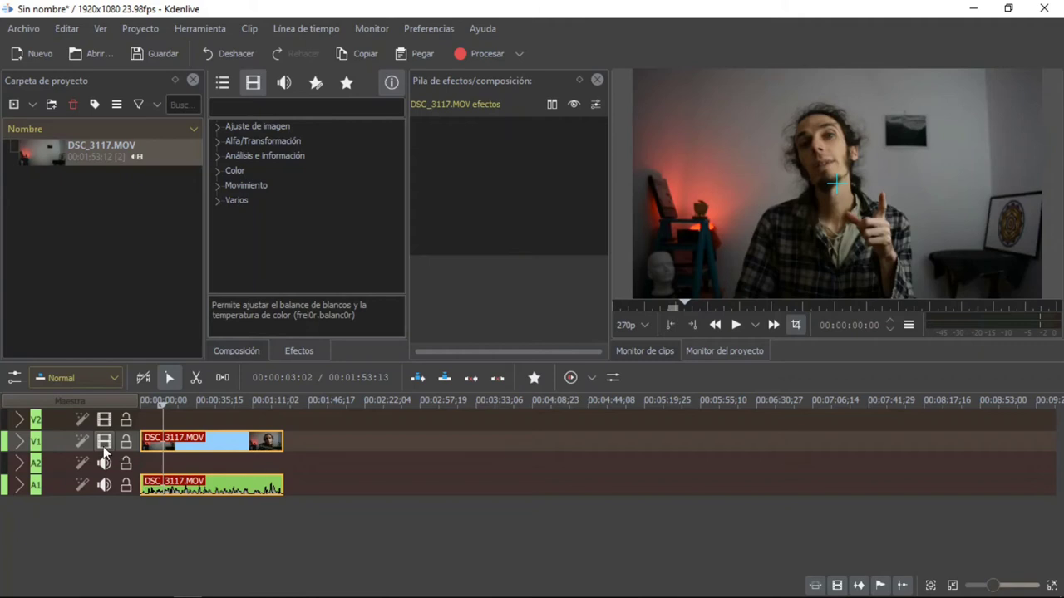
left_click(103, 441)
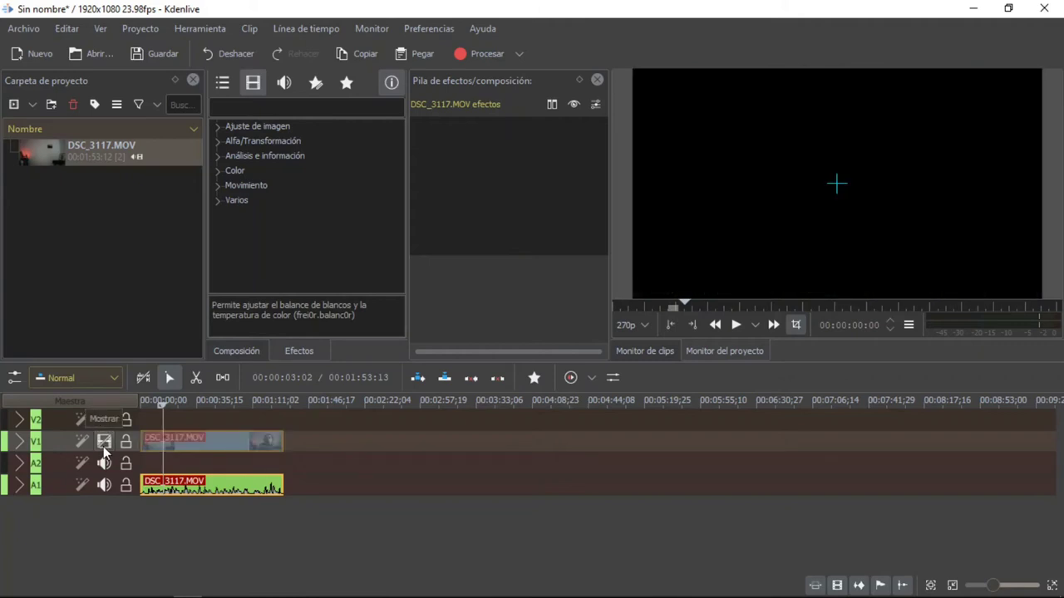
left_click(104, 442)
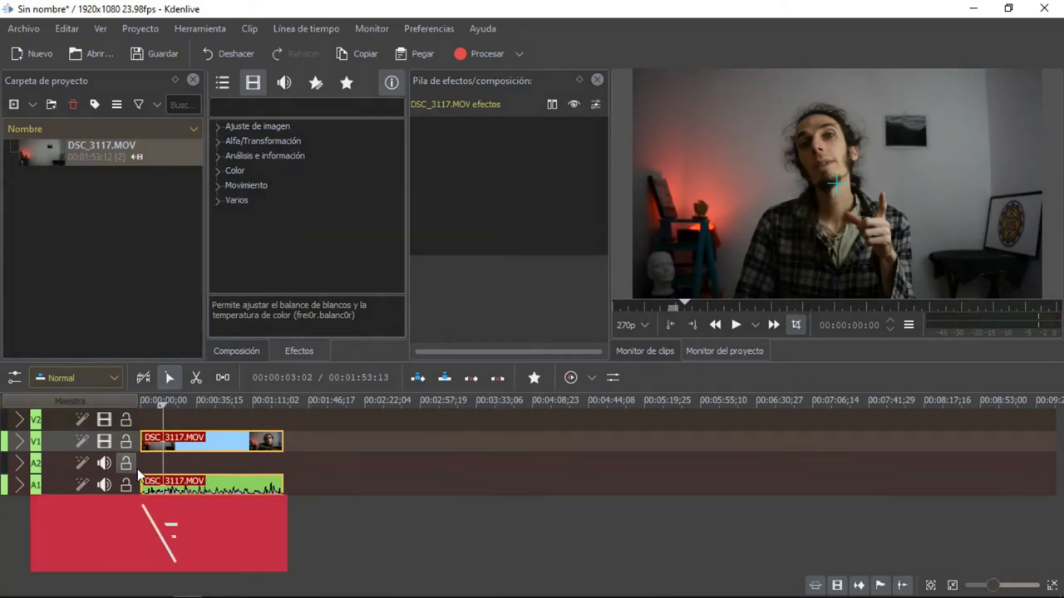
Step: Ungroup the video and audio of DSC_3117.MOV in the timeline and move the video part alone back to the timeline start
right_click(222, 444)
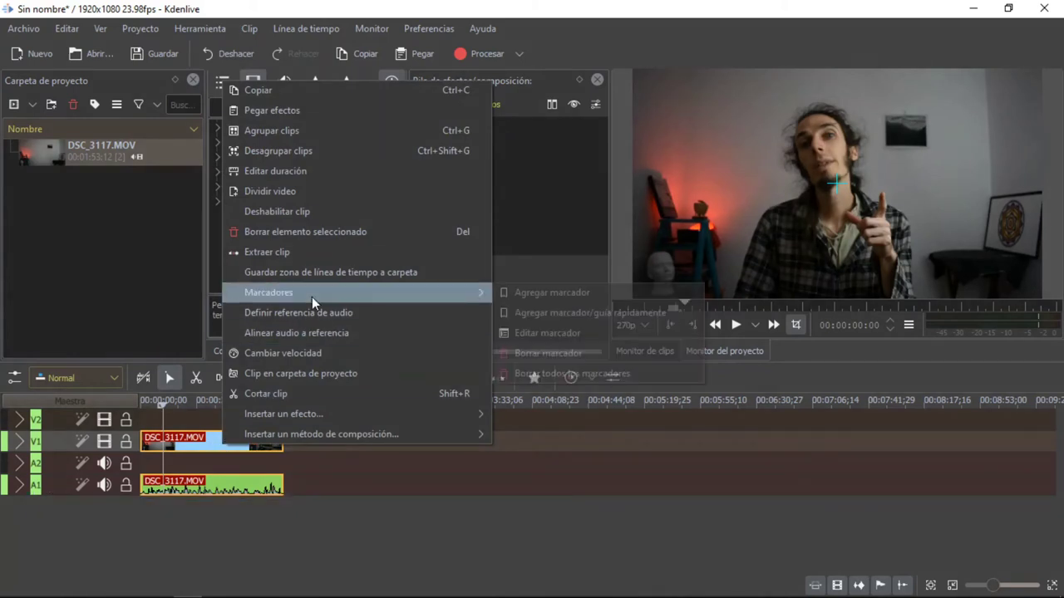
left_click(309, 158)
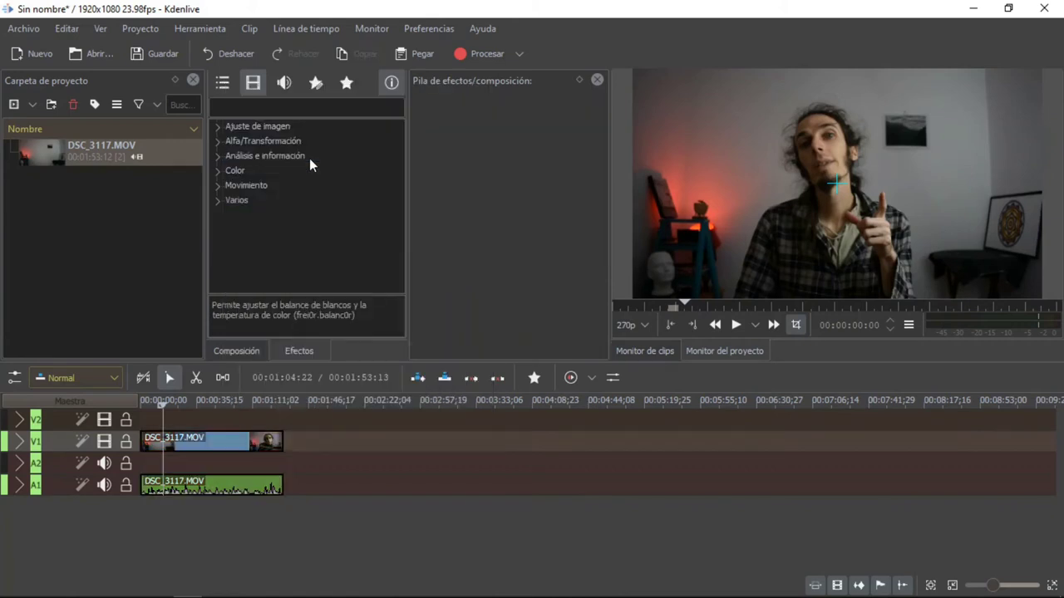
left_click(256, 440)
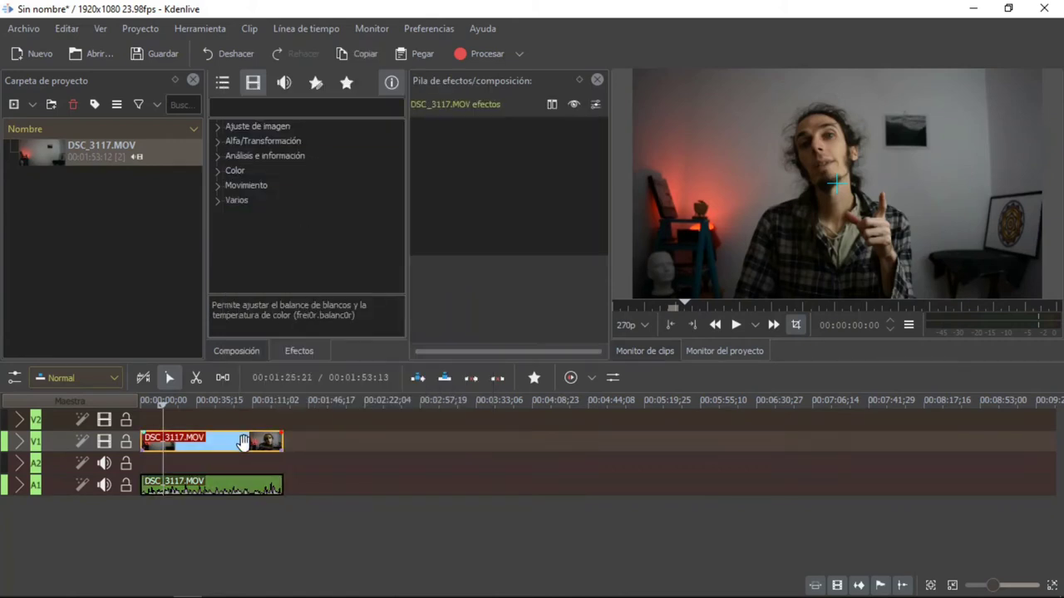
left_click_drag(317, 439, 221, 446)
Step: Practise selecting the separated video and audio parts, ending with both the V1 and A1 parts selected together
left_click(216, 491)
left_click(247, 440)
left_click(220, 486, "shift")
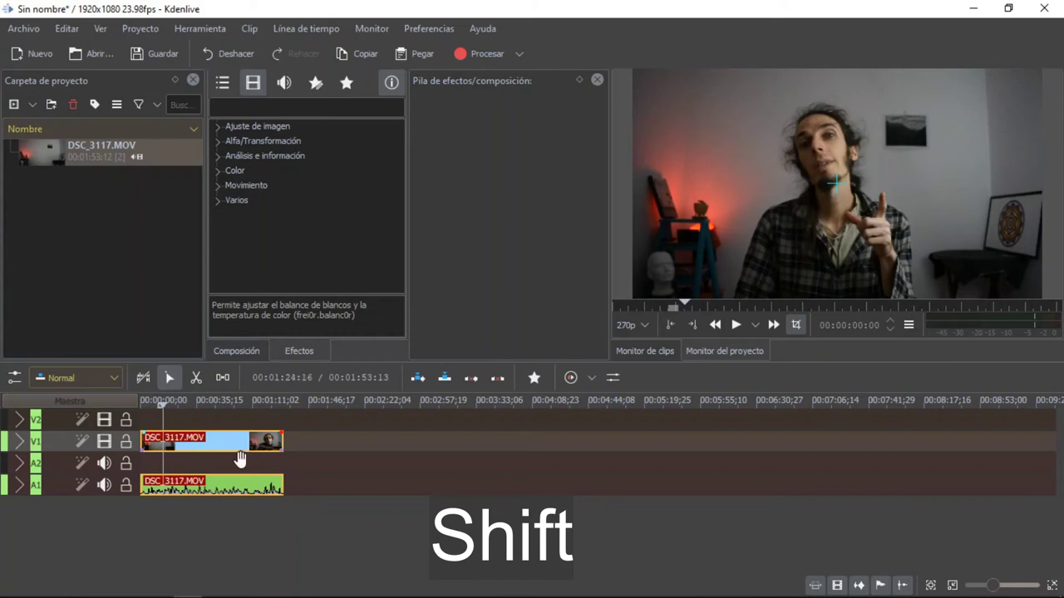
left_click(235, 487, "shift")
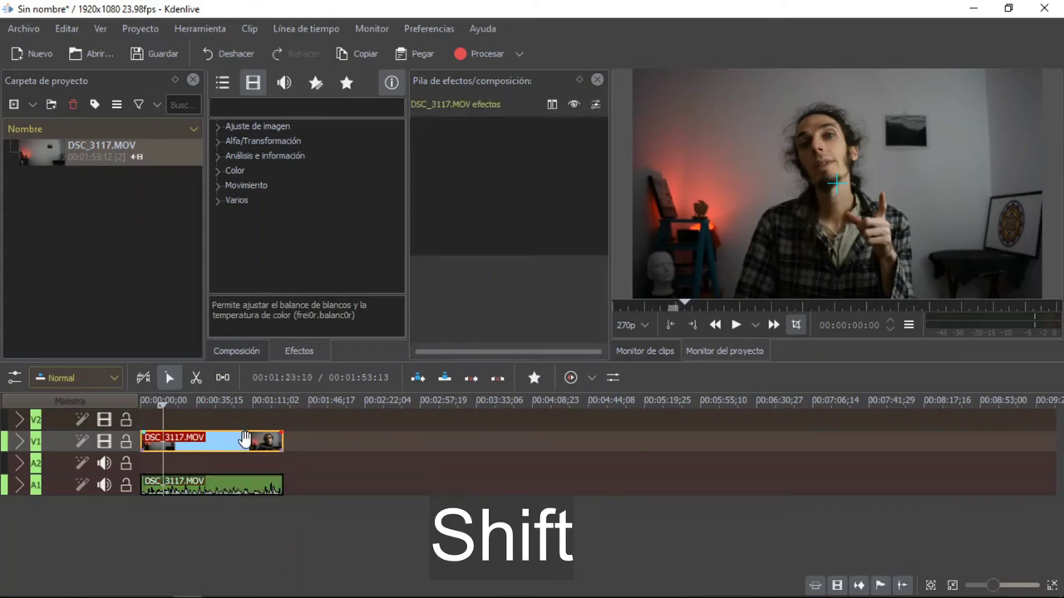
left_click(234, 489, "shift")
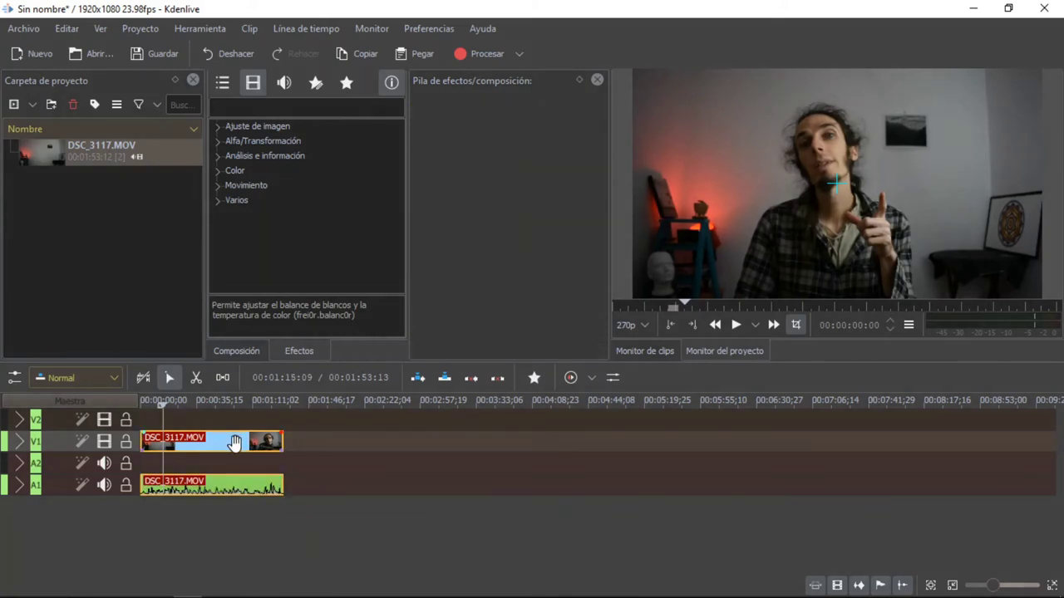
Step: Group the selected video and audio parts of DSC_3117.MOV and move them together to start at the playhead, about 00:00:18
right_click(235, 443)
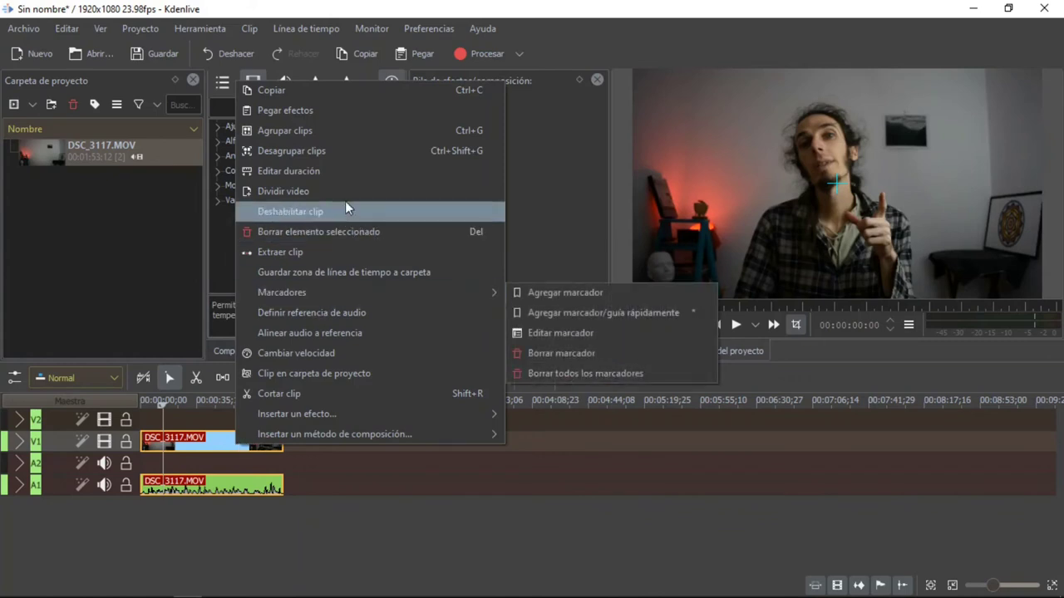
left_click(360, 138)
left_click_drag(254, 439, 277, 443)
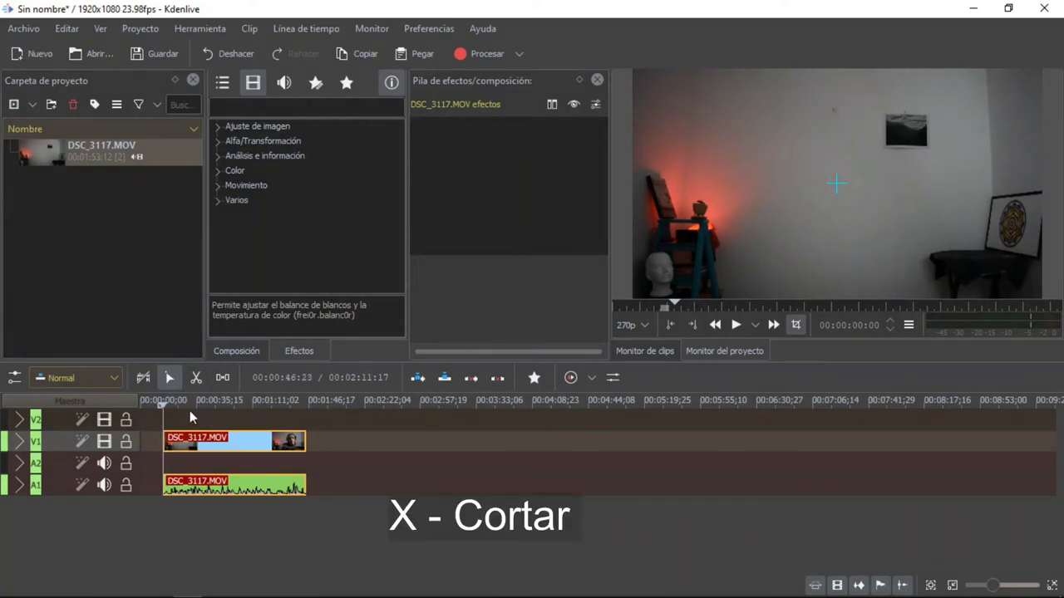
Step: Switch between the Cut and Select tools, ending on Cut, and split DSC_3117.MOV at about 00:01:16:15
left_click(195, 378)
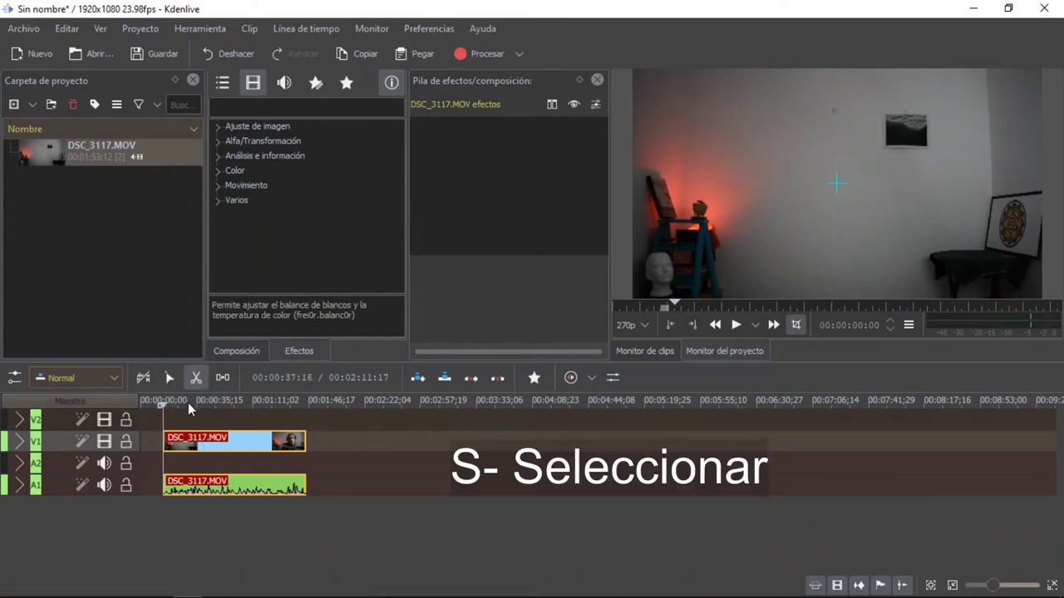
key("s")
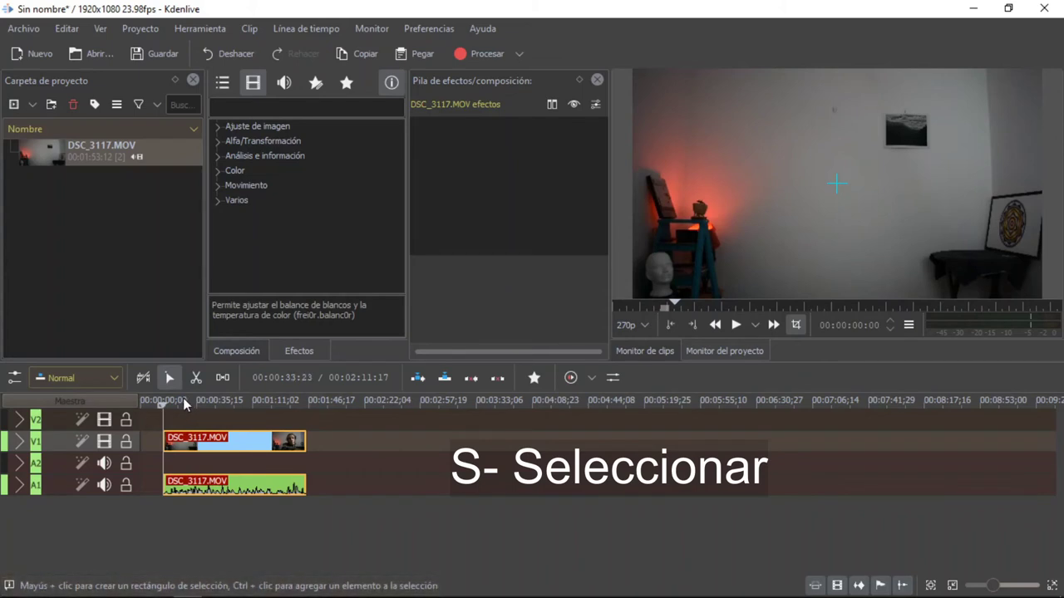
key("x")
key("s")
key("x")
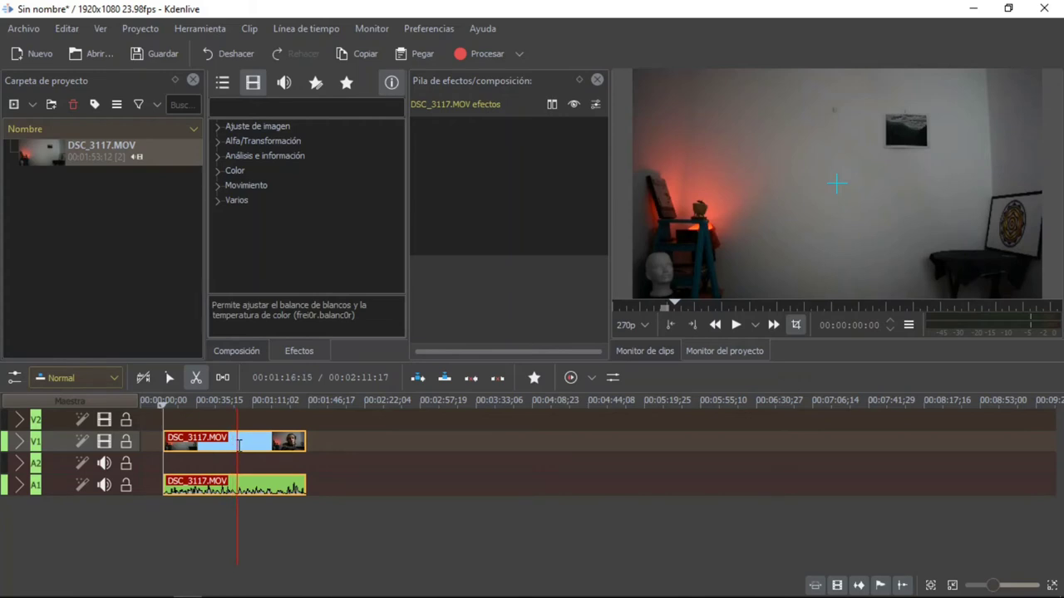
left_click(237, 445)
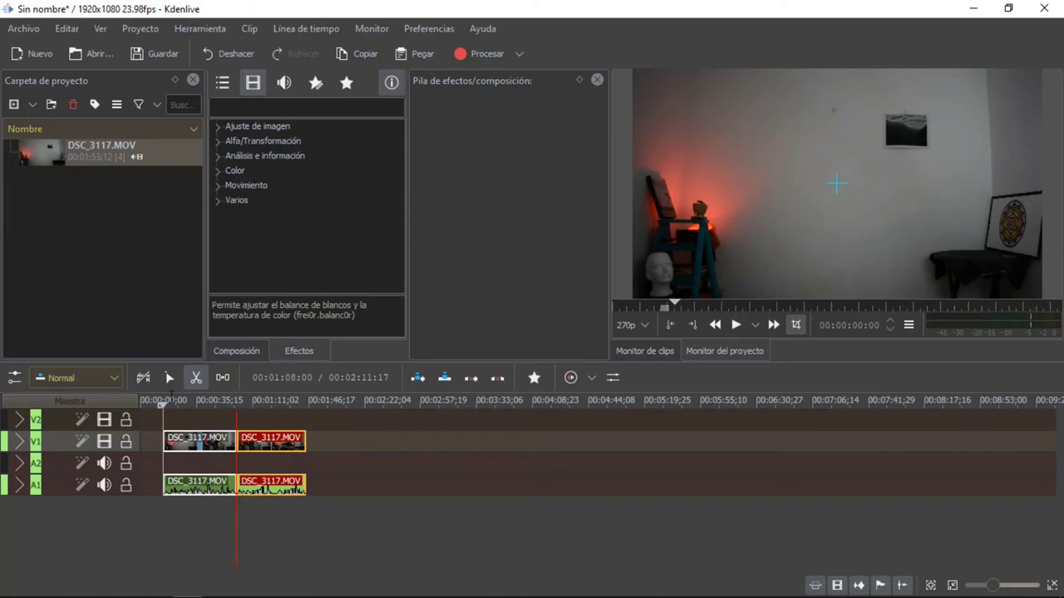
Step: Move the two cut pieces apart so they start at about 00:00:50 and 00:02:08 on the timeline
left_click(170, 379)
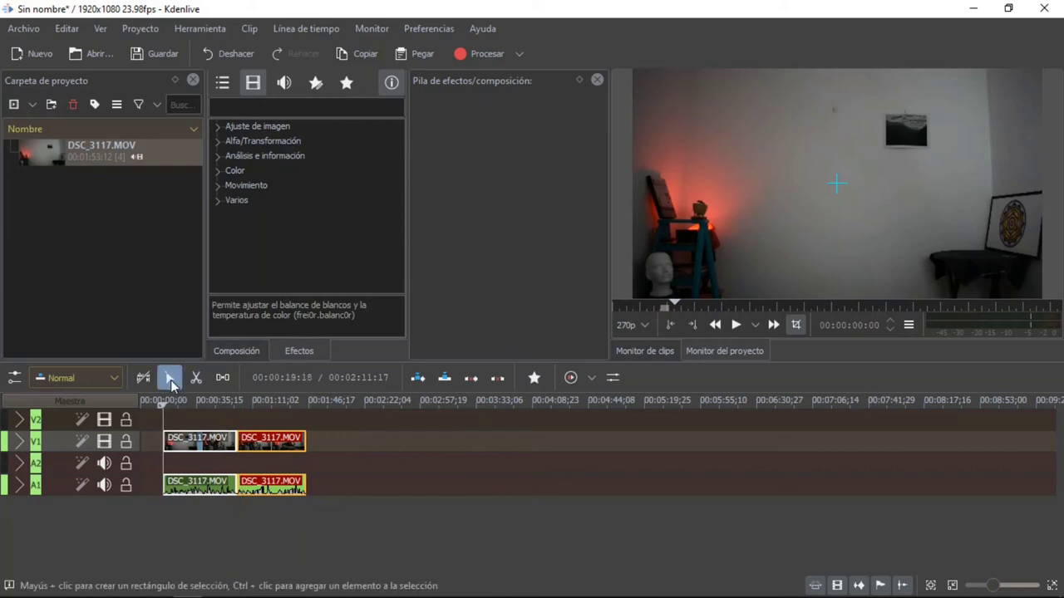
mouse_move(253, 436)
left_mouse_down()
mouse_move(338, 440)
mouse_move(228, 442)
mouse_move(266, 446)
left_mouse_up()
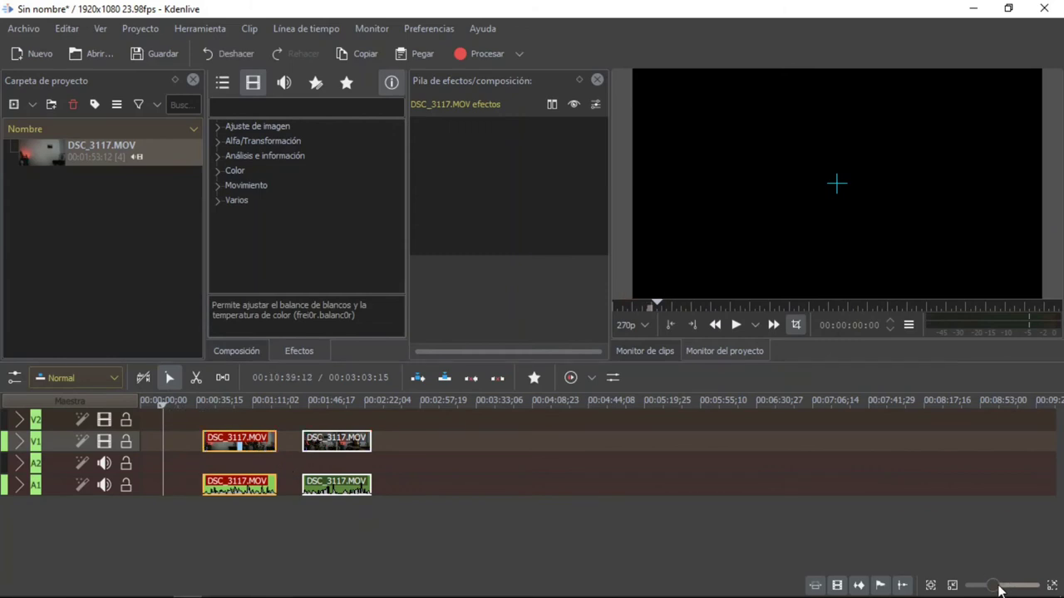
scroll(1001, 587, "up", 2)
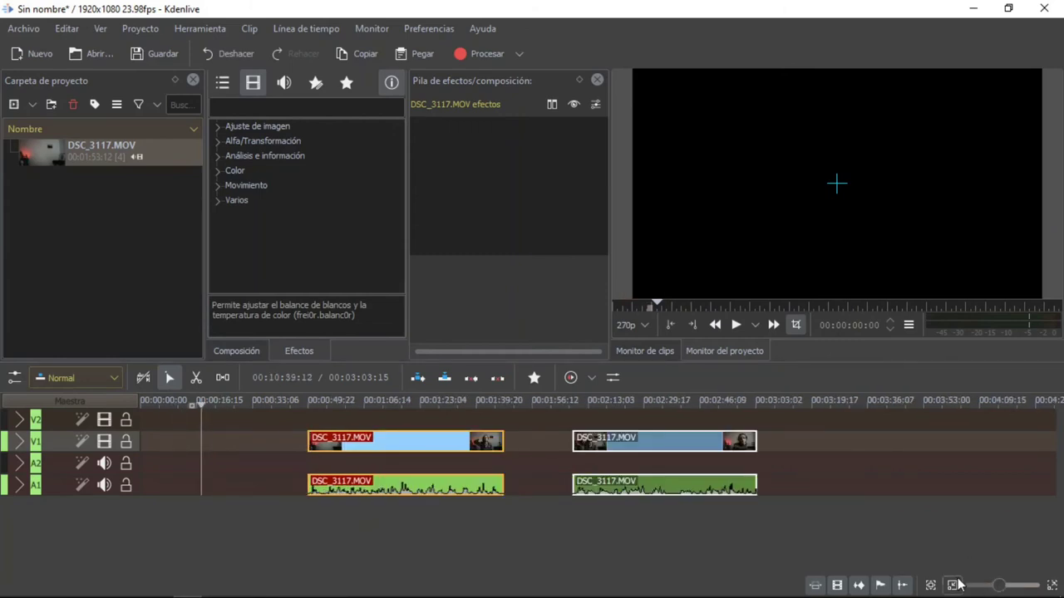
Step: Turn the timeline's audio thumbnails and video thumbnails off and on again
left_click(860, 586)
left_click(859, 586)
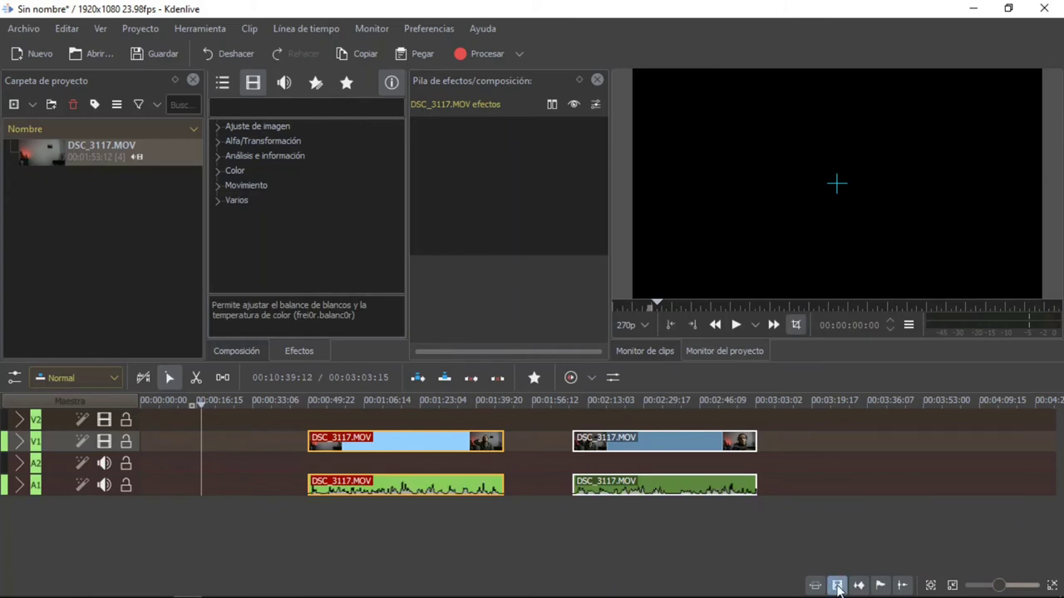
left_click(837, 587)
left_click(838, 587)
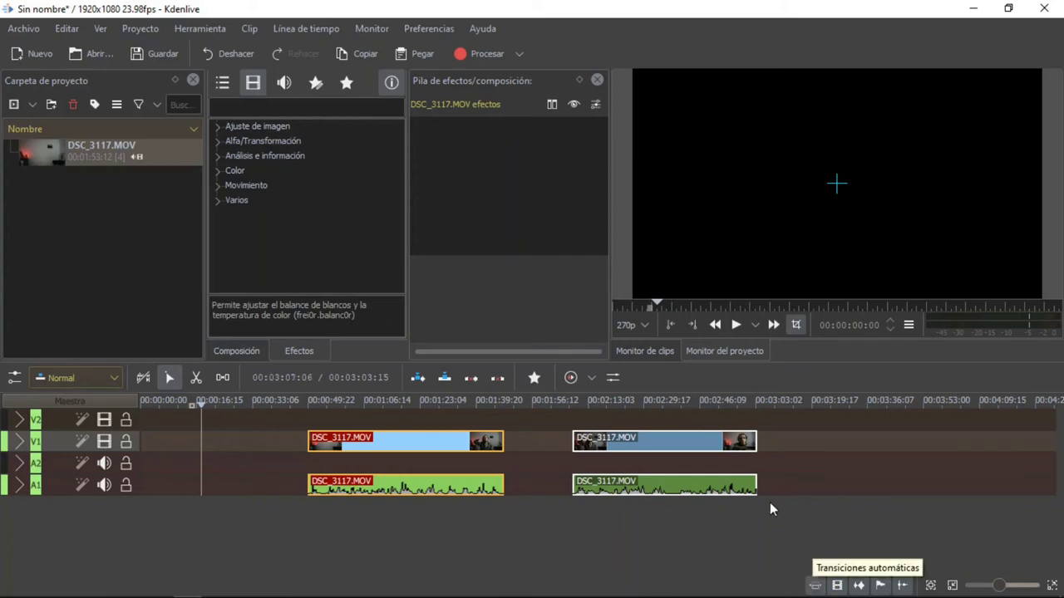
Step: Move the second DSC_3117.MOV piece closer to the first one and remove the remaining space between them
left_click(686, 446)
left_click_drag(676, 442, 633, 448)
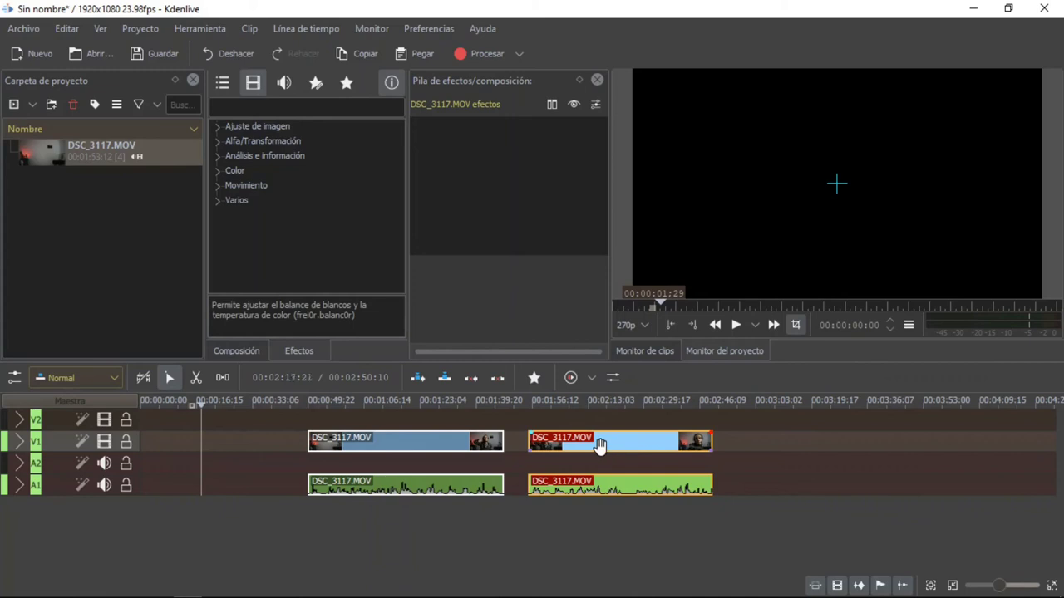
right_click(515, 446)
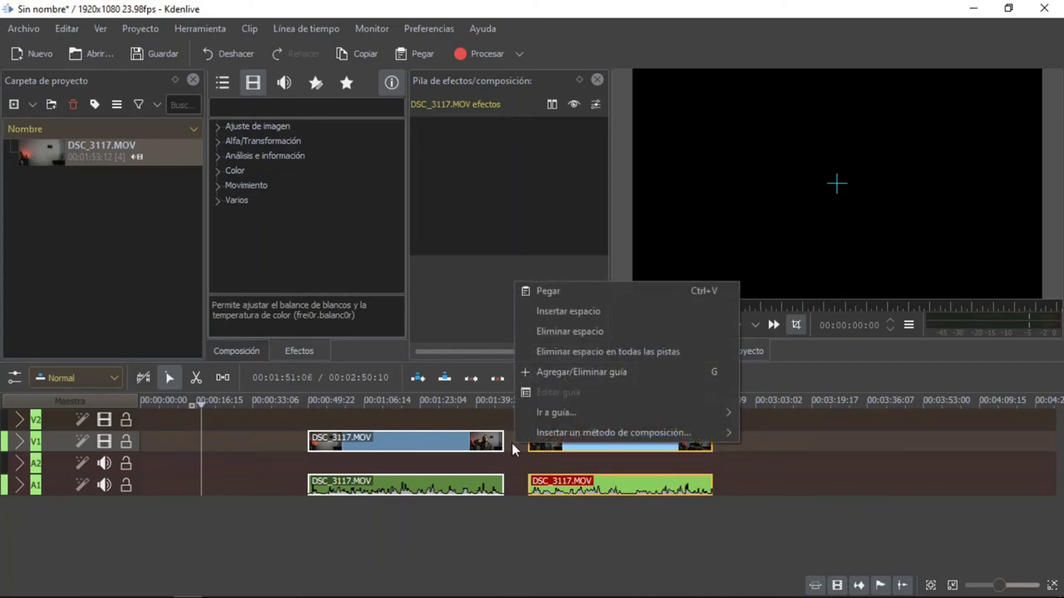
mouse_move(522, 441)
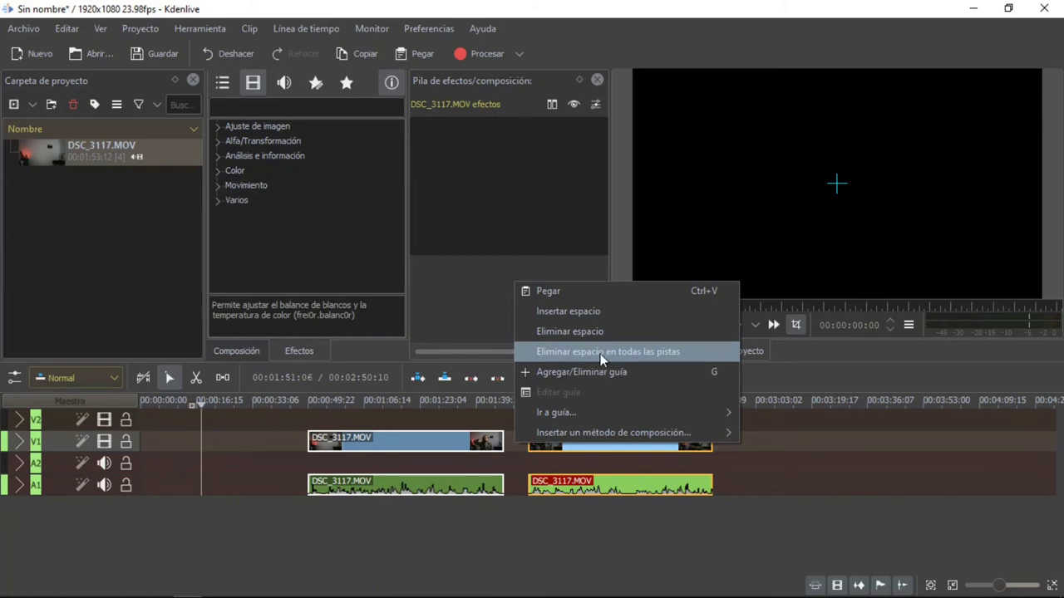
left_click(486, 443)
left_click(546, 436)
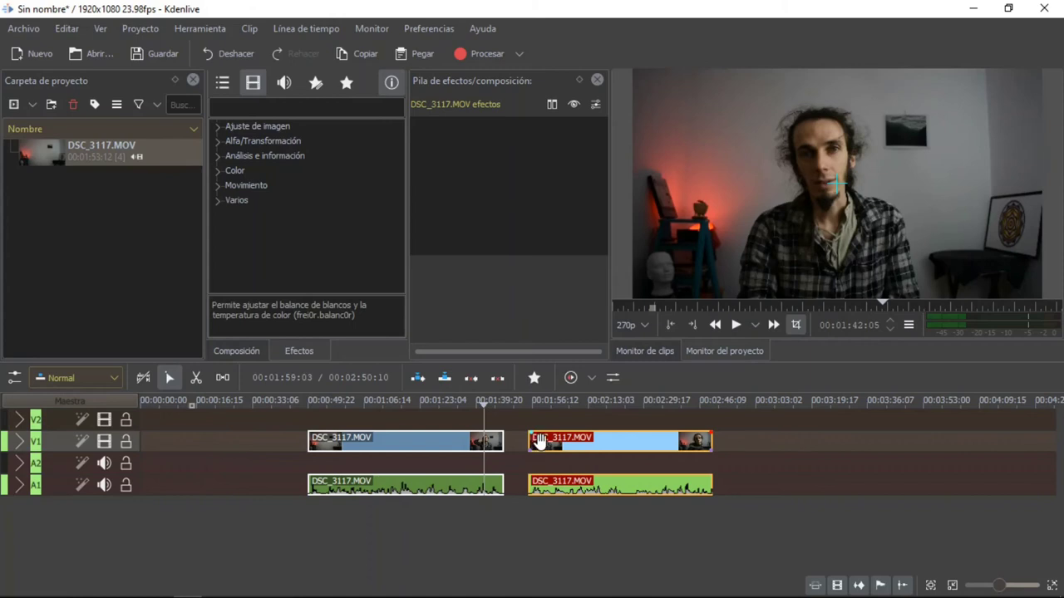
right_click(515, 442)
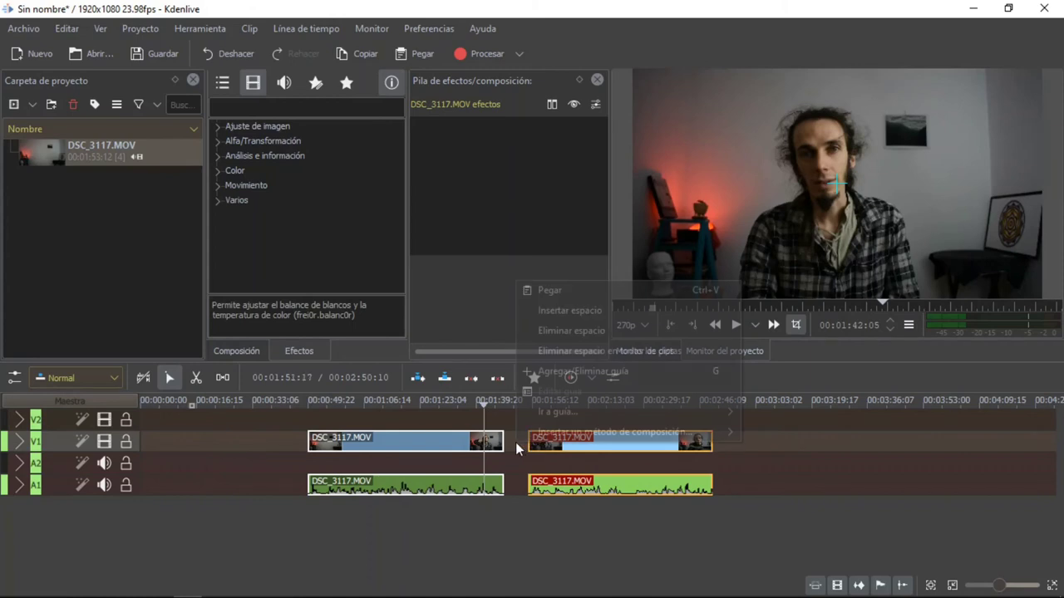
left_click(595, 328)
left_click(524, 489)
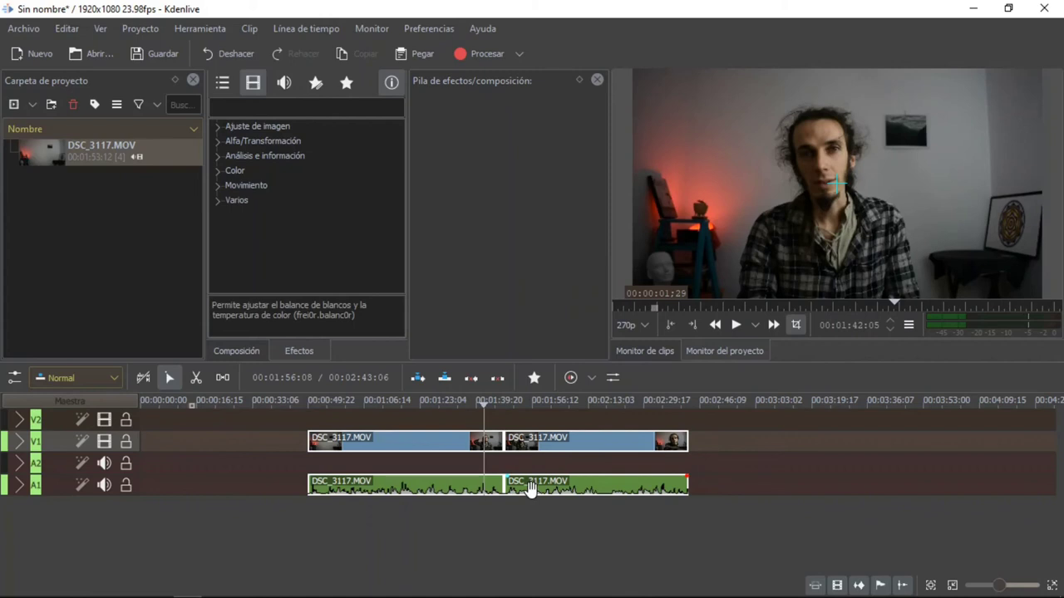
Step: Move the second piece away from the first to about 00:02:03 and ungroup its video and audio
left_click_drag(530, 489, 580, 492)
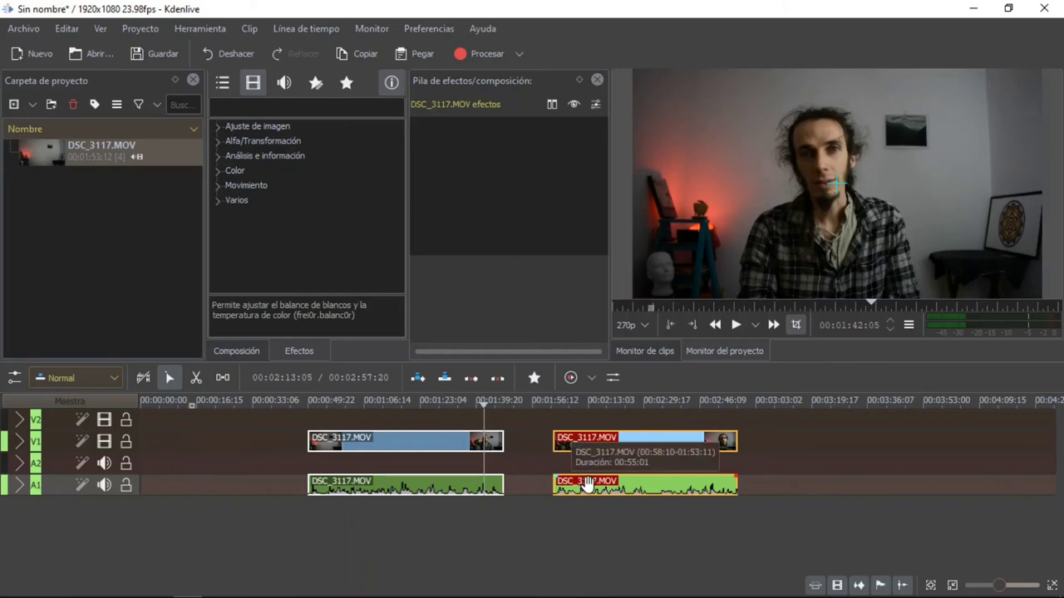
left_click(587, 483, "ctrl")
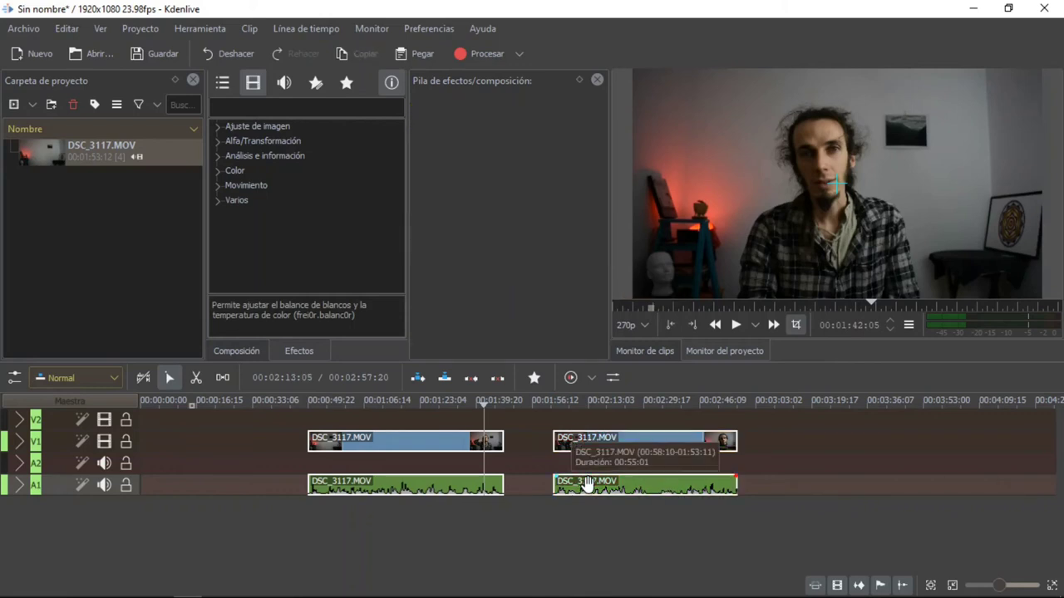
left_click(630, 441)
right_click(630, 442)
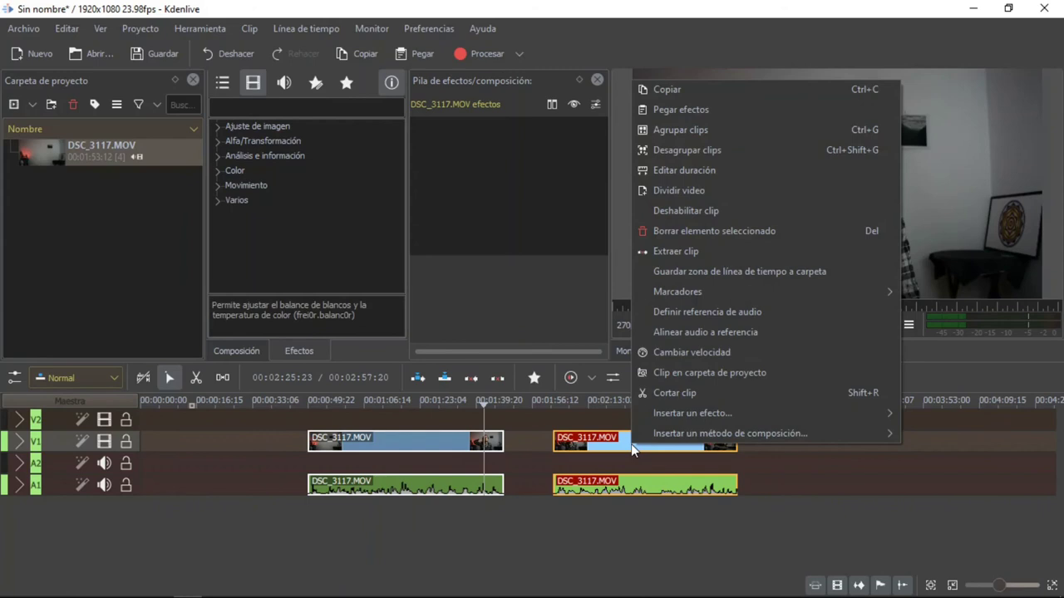
left_click(687, 153)
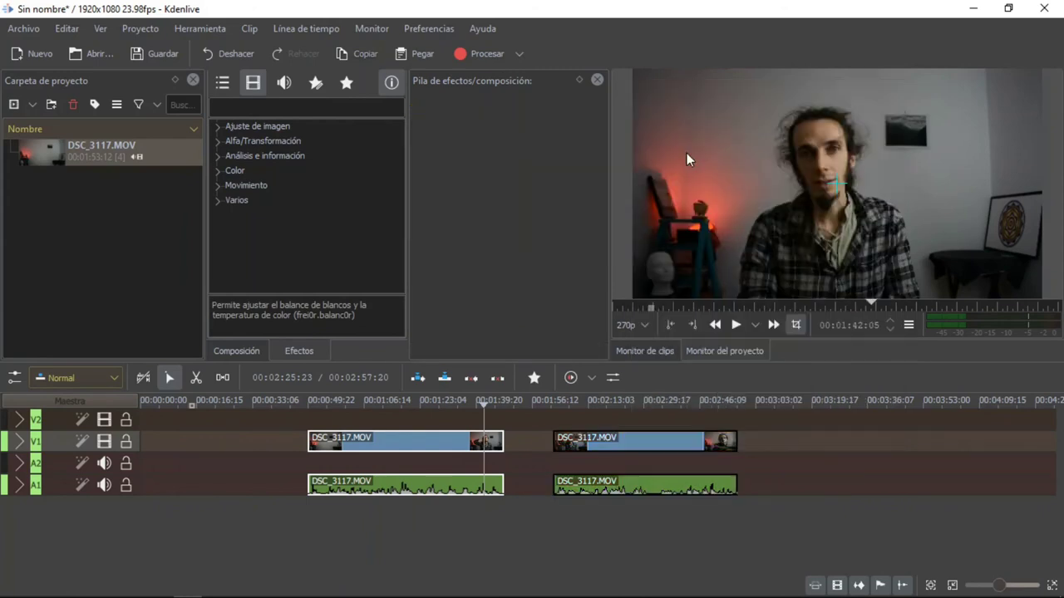
Step: Remove the space before the second video part on track V1 only, leaving its audio part in place
left_click(573, 441)
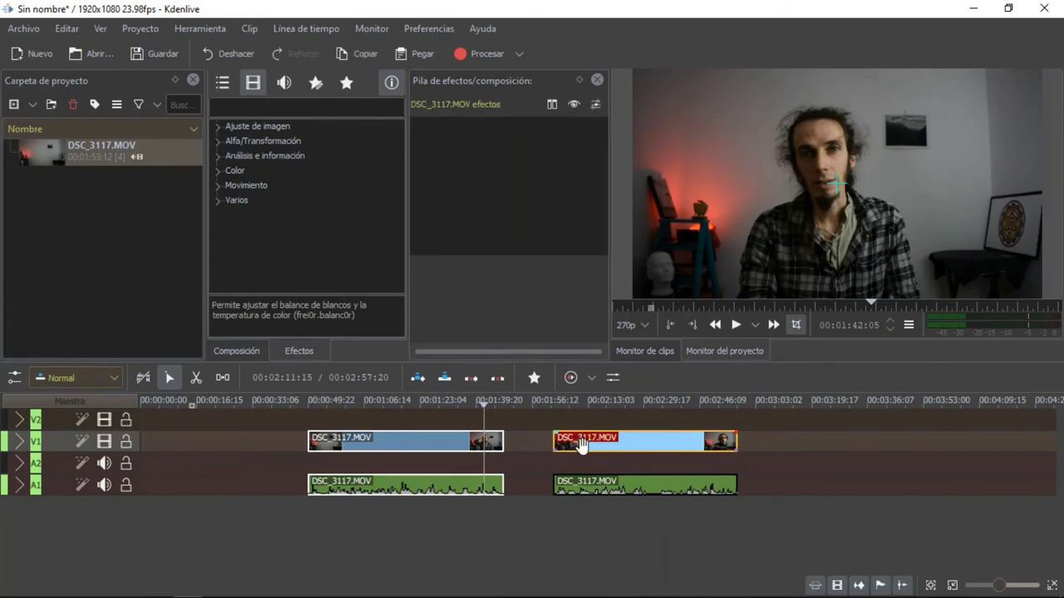
right_click(540, 443)
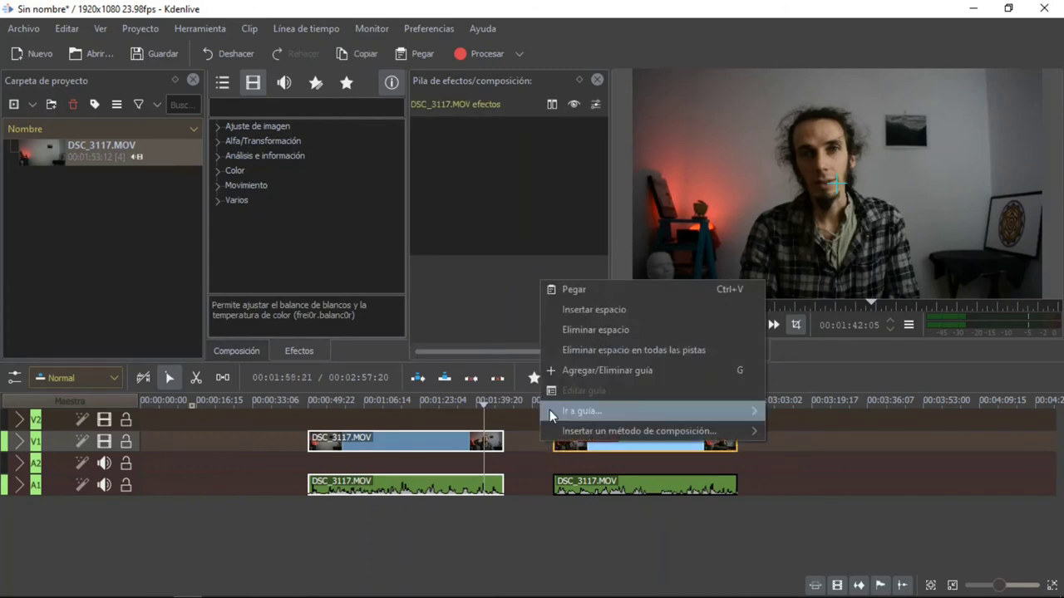
left_click(590, 333)
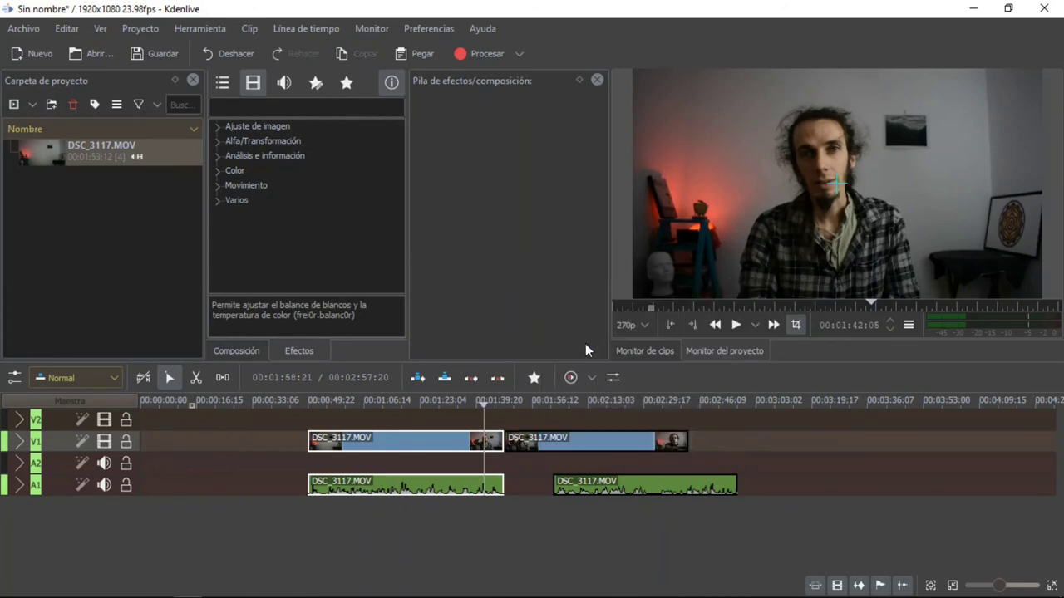
Step: Realign the second video part with its audio and remove the space before them on all tracks
left_click_drag(519, 440, 568, 440)
right_click(531, 439)
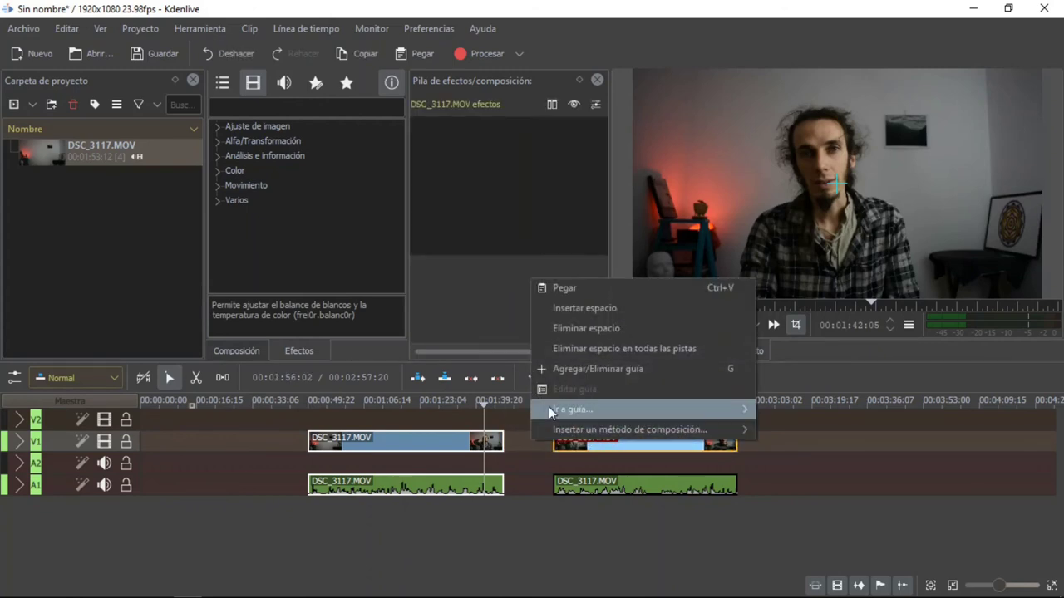
left_click(592, 351)
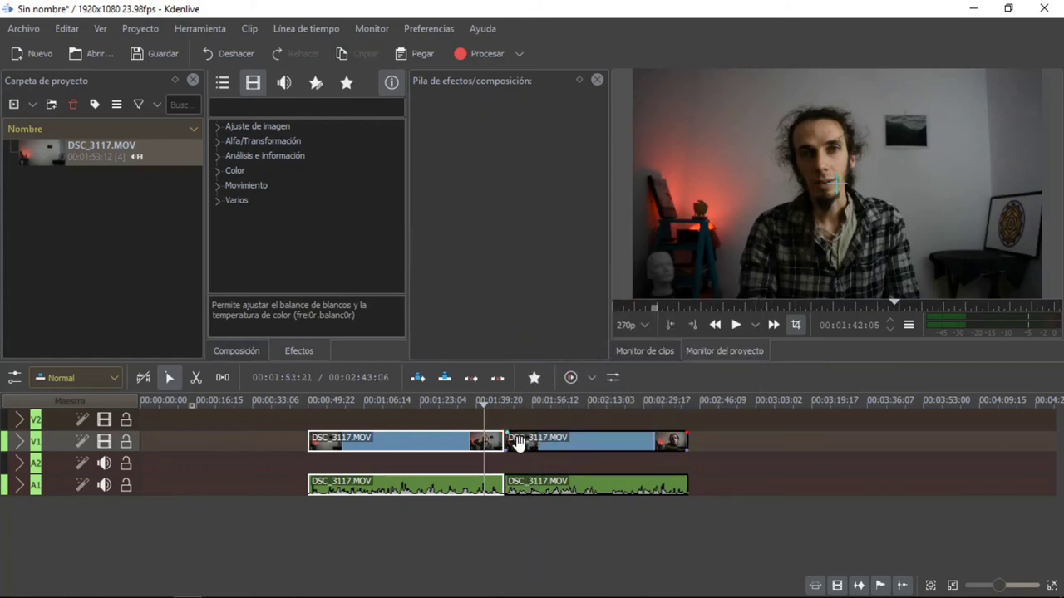
Step: Move the second video part on V1 and its audio part on A1 about 12 seconds further along, both to 00:02:00:16
left_click_drag(526, 442, 566, 442)
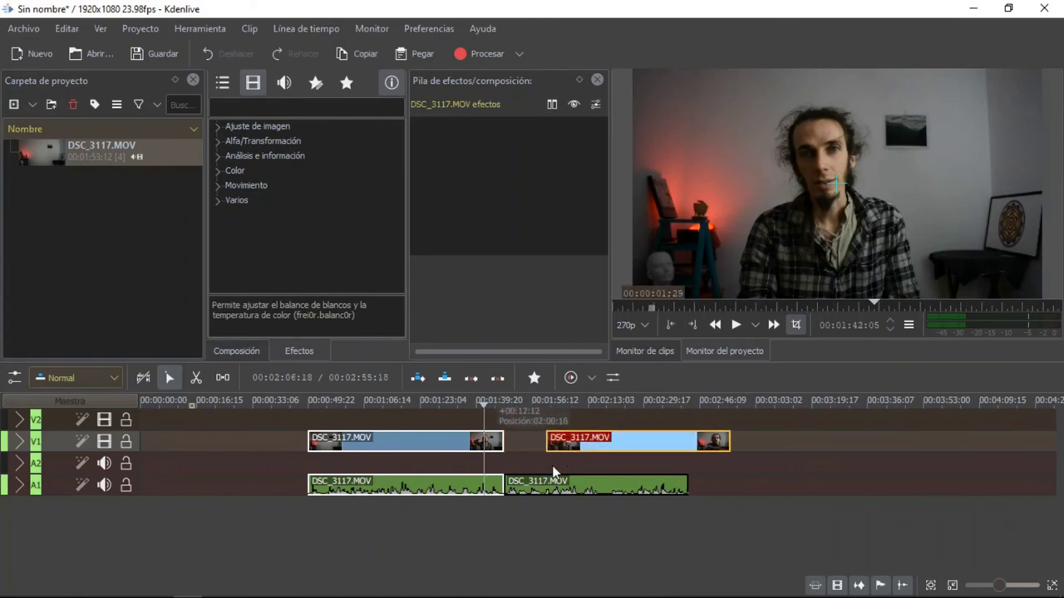
left_click(546, 482)
left_click_drag(546, 482, 588, 482)
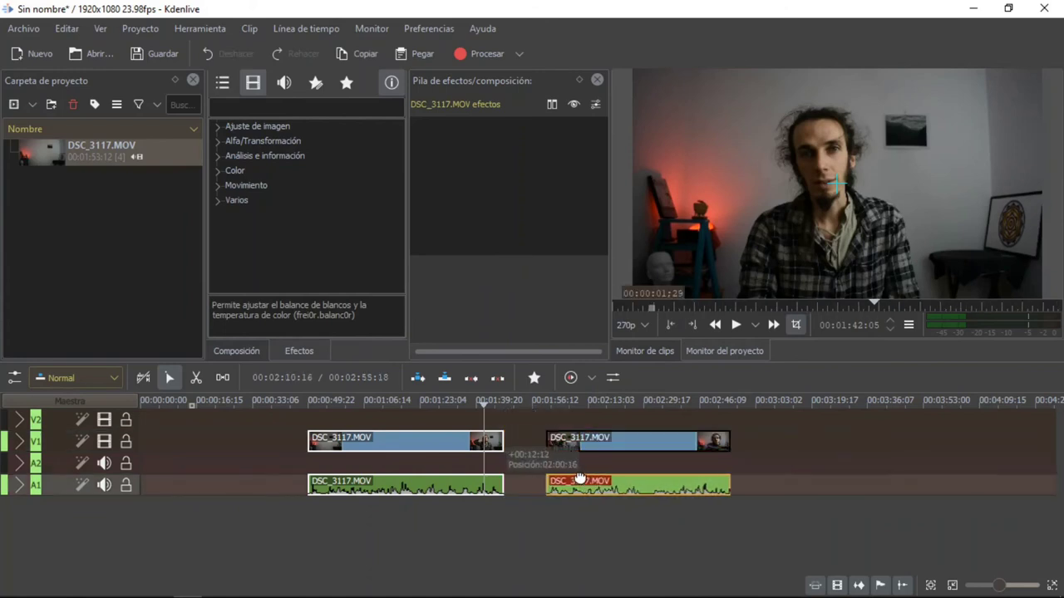
right_click(537, 445)
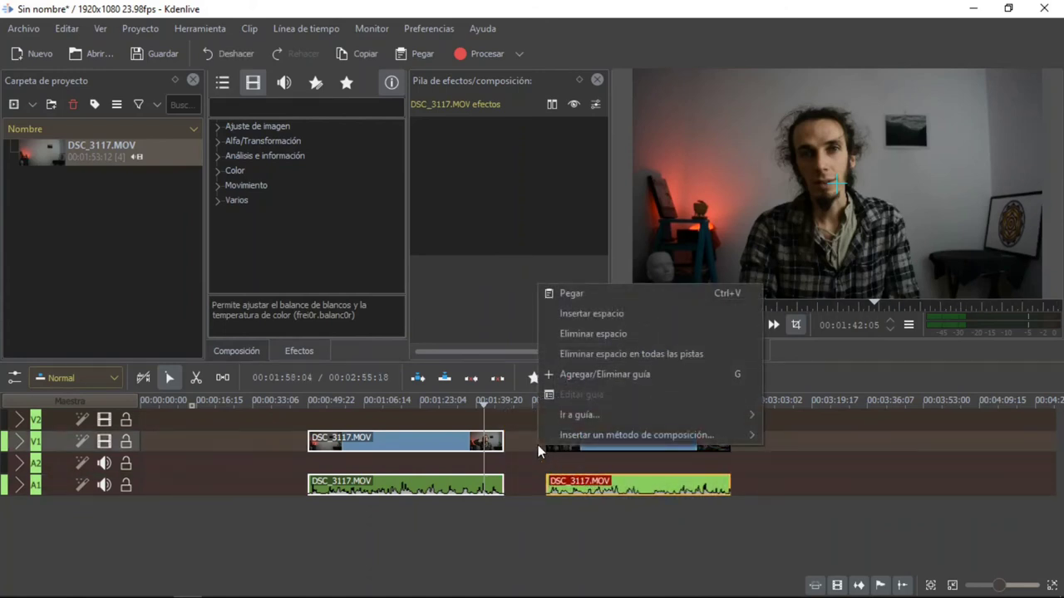
mouse_move(544, 439)
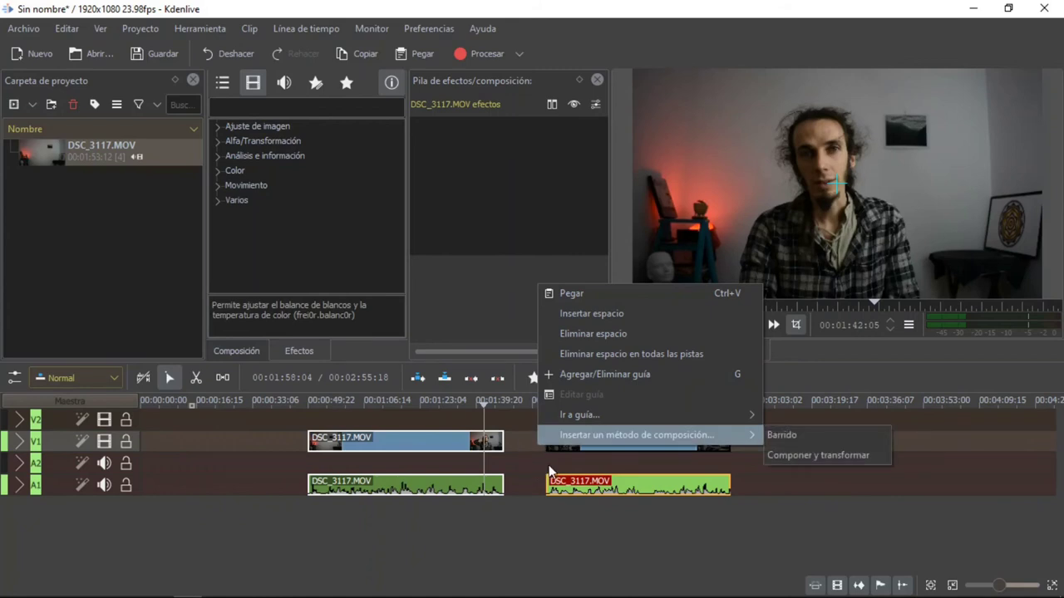
left_click(565, 420)
Step: Open the duration settings of the second video part on V1, select within its duration value and accept the dialog
left_click(573, 435)
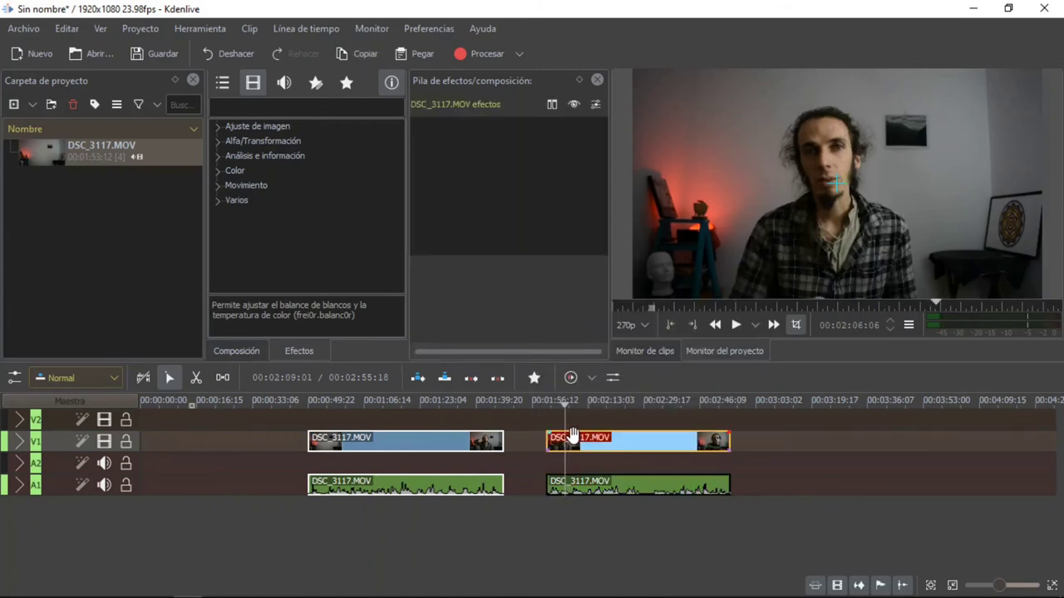
right_click(573, 436)
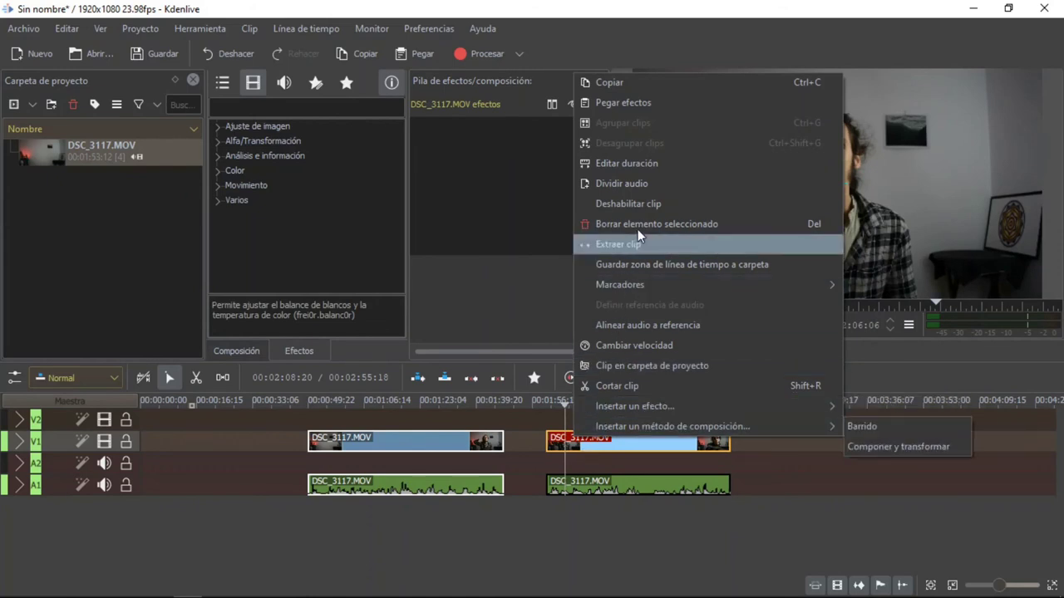
left_click(651, 168)
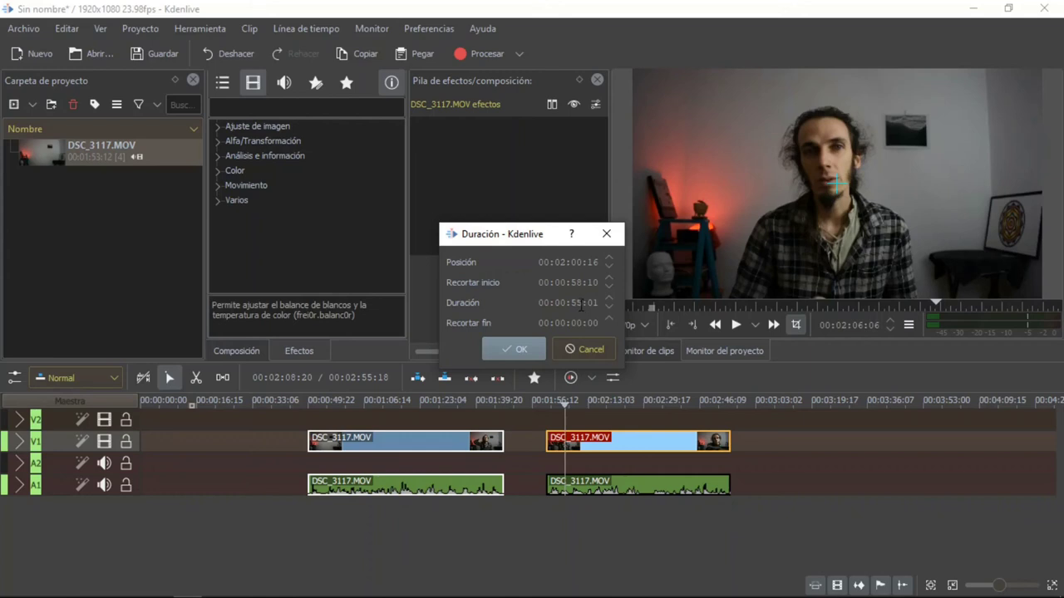
double_click(581, 304)
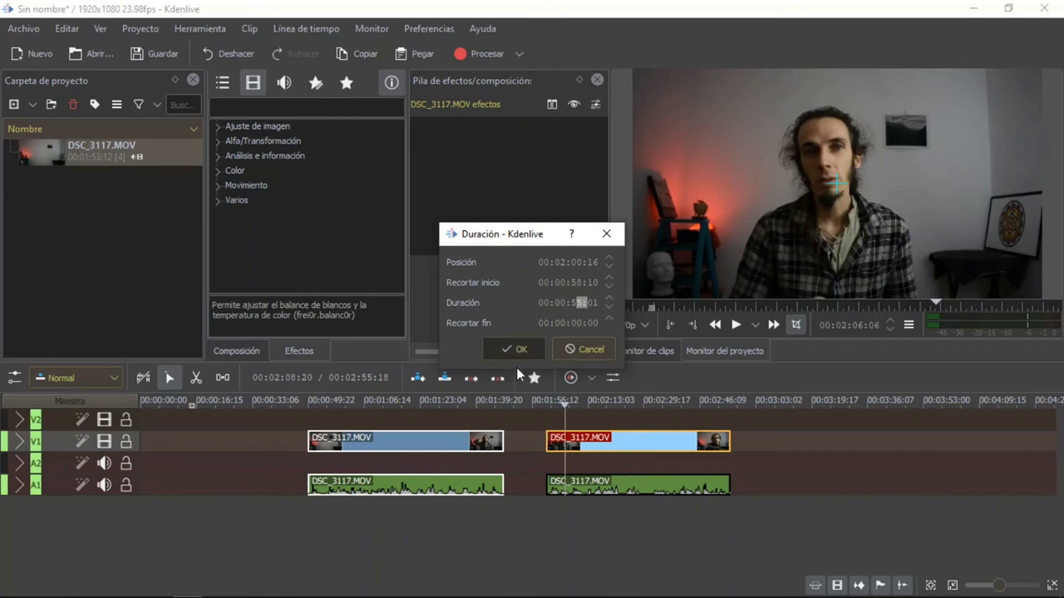
left_click(516, 350)
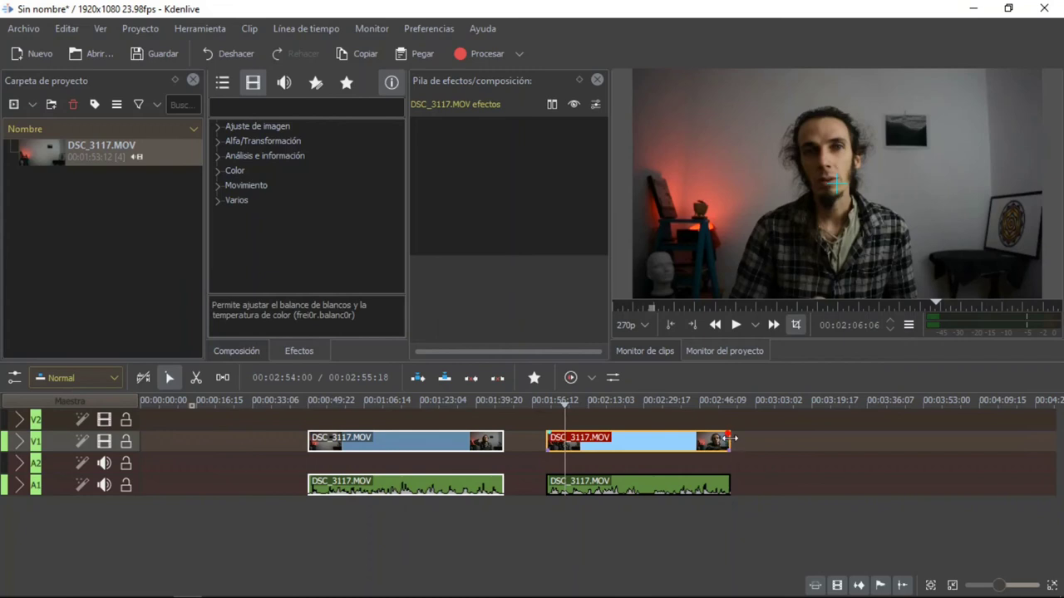
Step: Change the speed of the second video part on V1 to -106% so that it plays in reverse
mouse_move(731, 445)
left_mouse_down()
mouse_move(629, 448)
mouse_move(732, 442)
left_mouse_up()
right_click(616, 452)
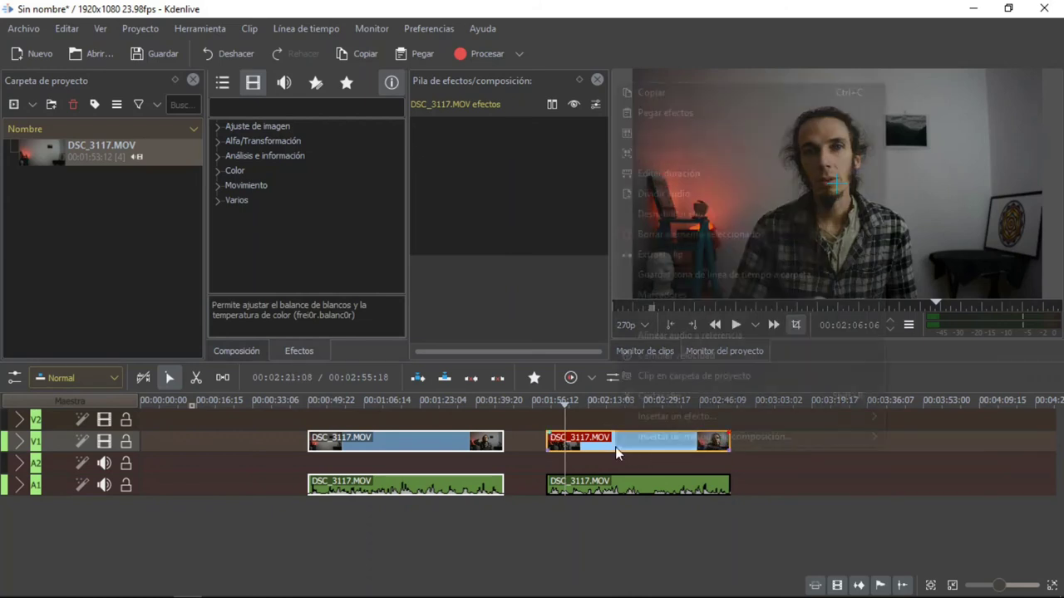
left_click(683, 396)
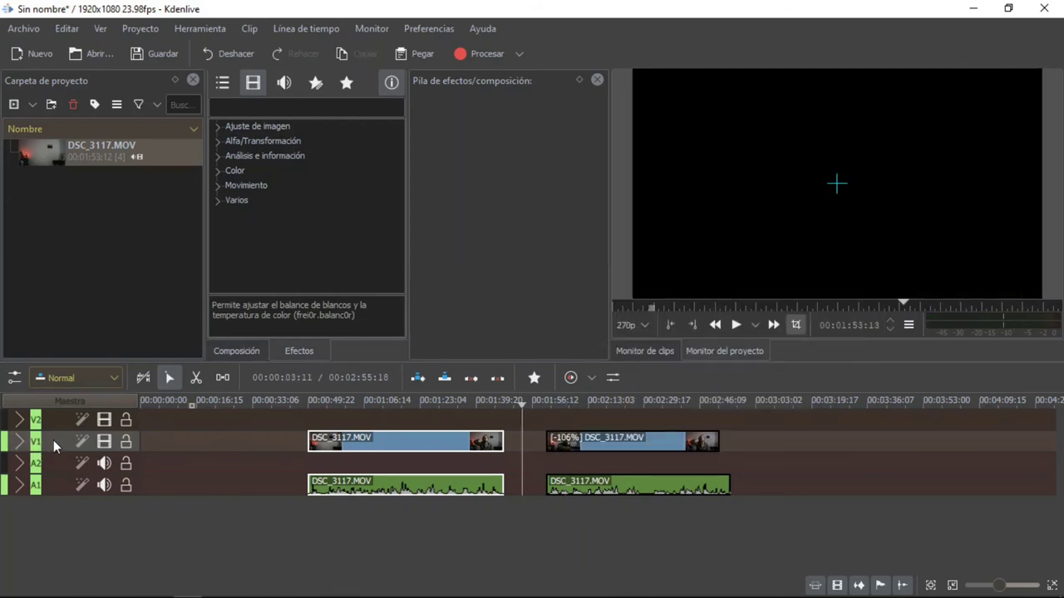
right_click(564, 448)
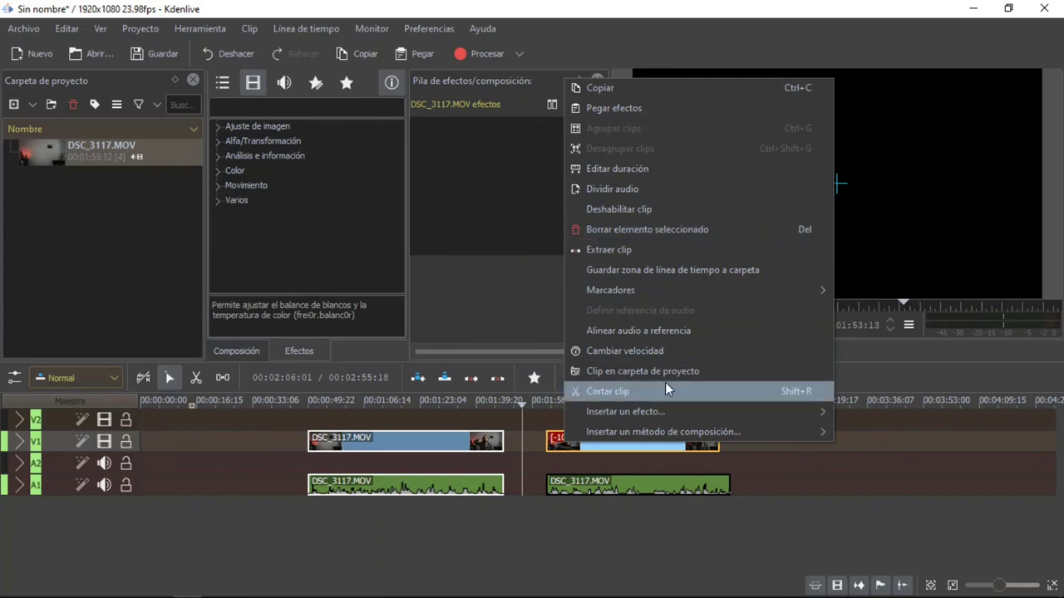
mouse_move(677, 404)
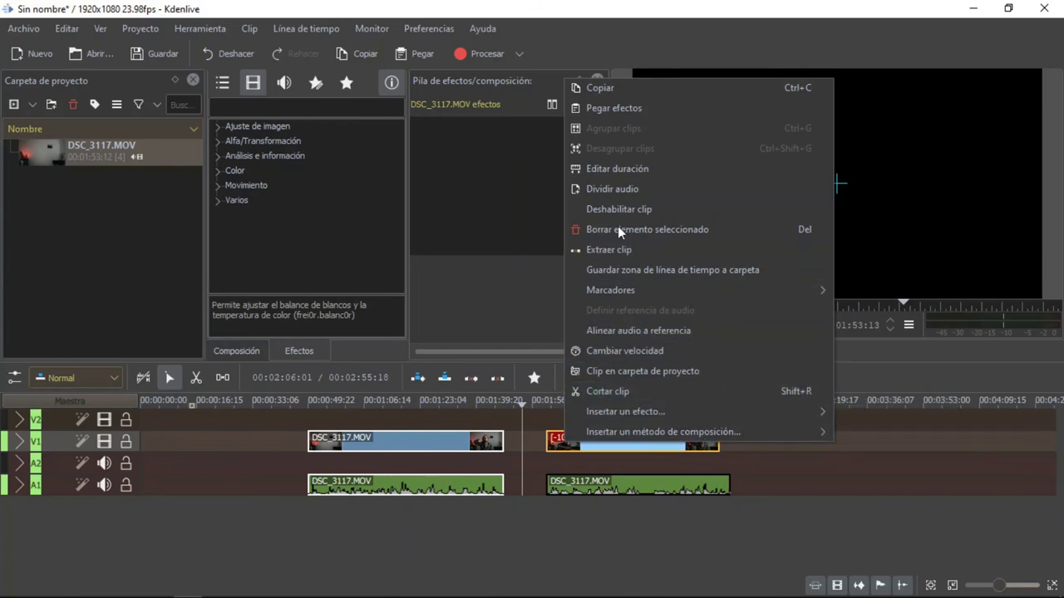
right_click(563, 488)
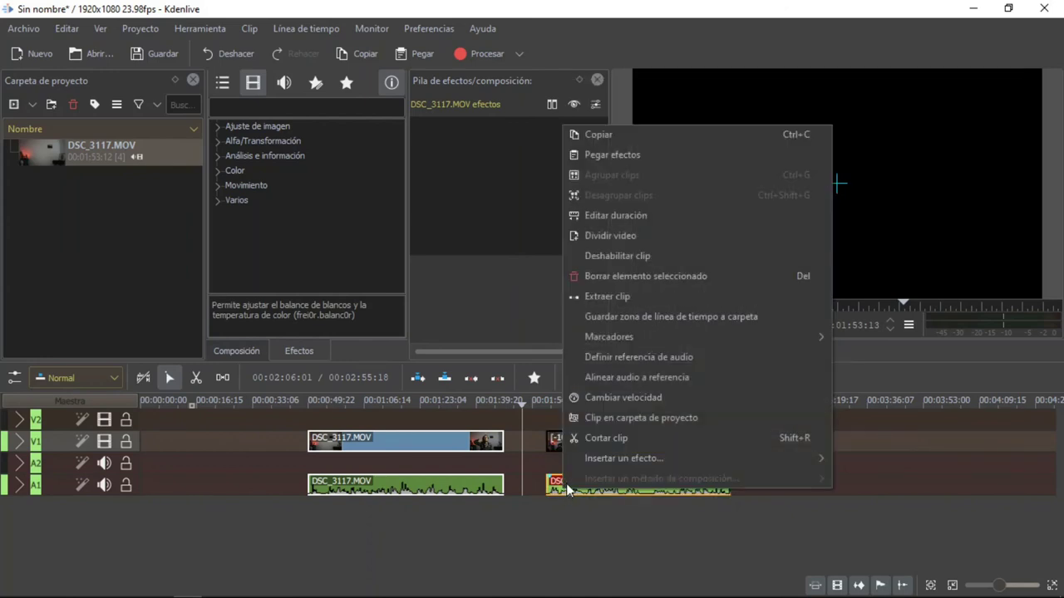
left_click(427, 447)
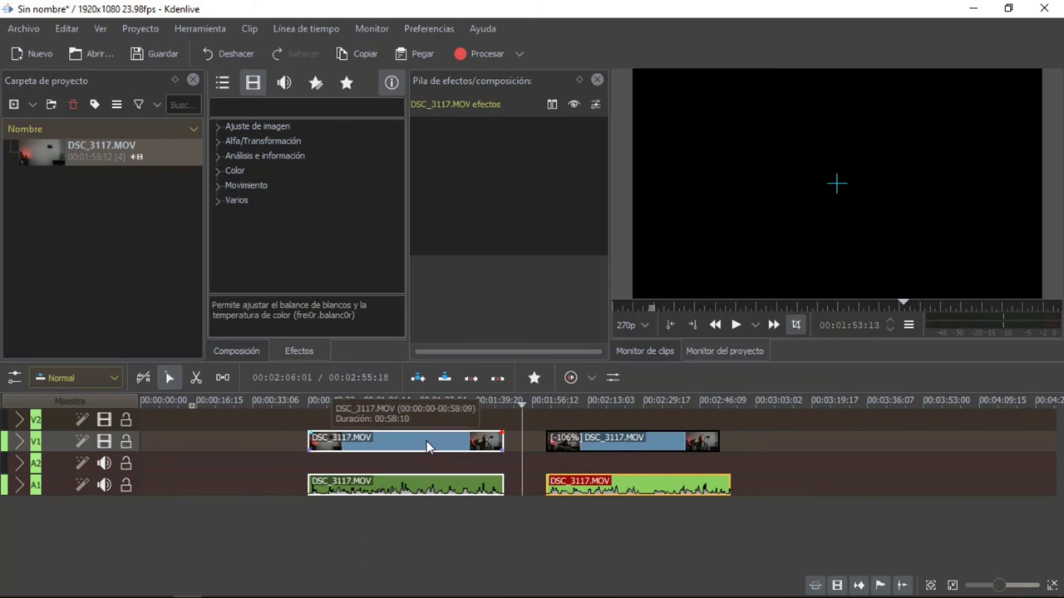
Step: Insert a new video track above V1 and collapse it to the height of the other tracks
left_click(61, 444)
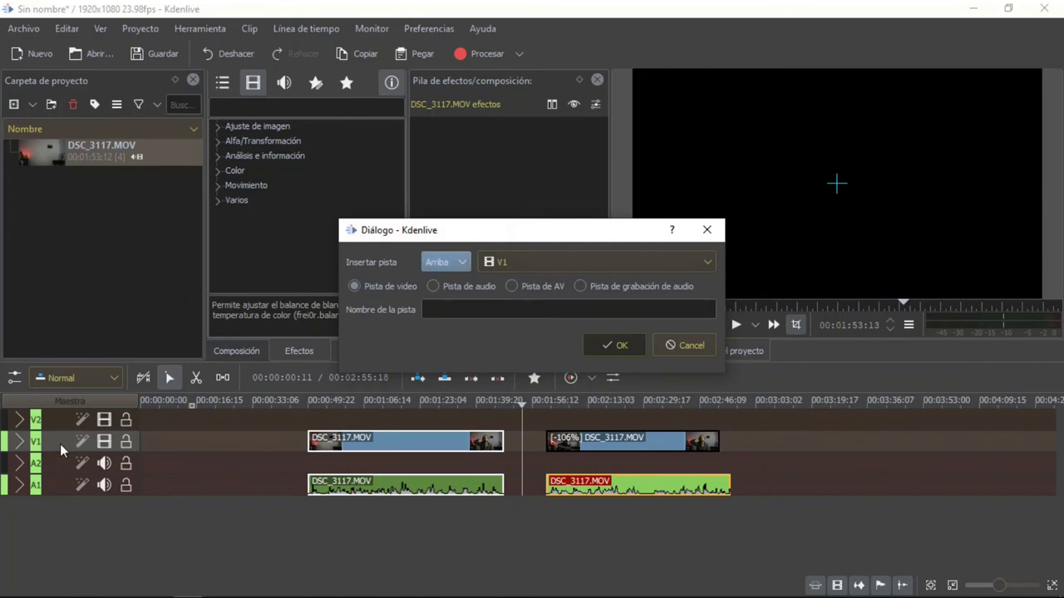
left_click(453, 262)
left_click(435, 281)
left_click(607, 349)
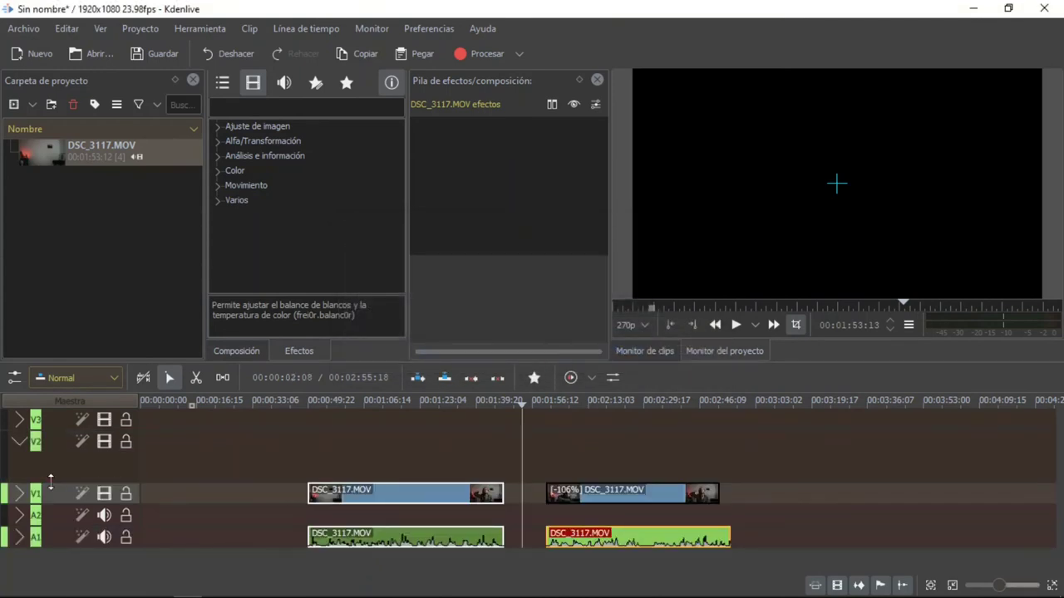
left_click(19, 441)
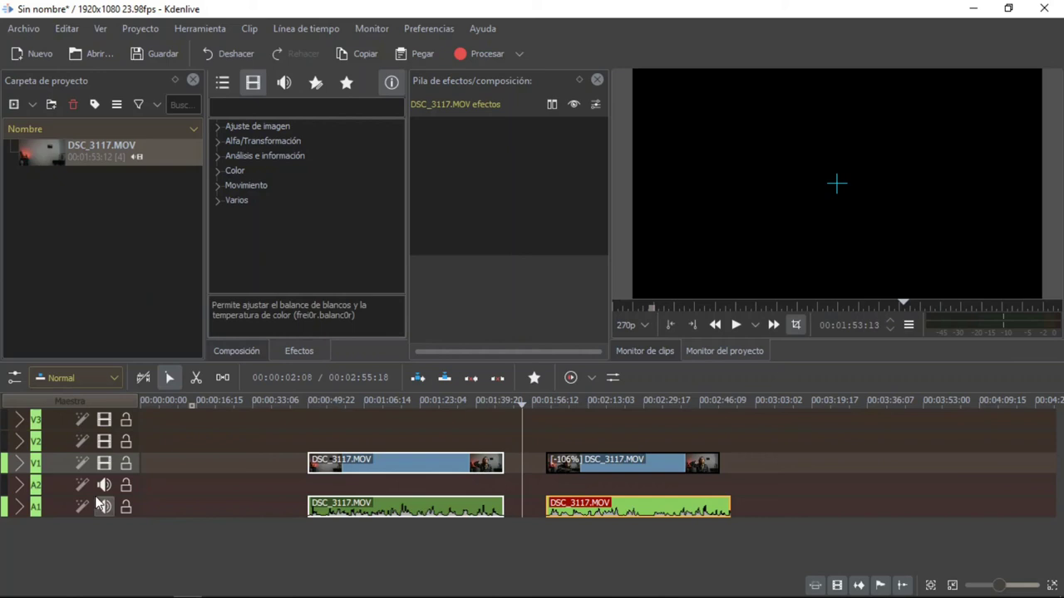
Step: Insert a new audio track relative to A1 with the Abajo position and collapse it
right_click(47, 509)
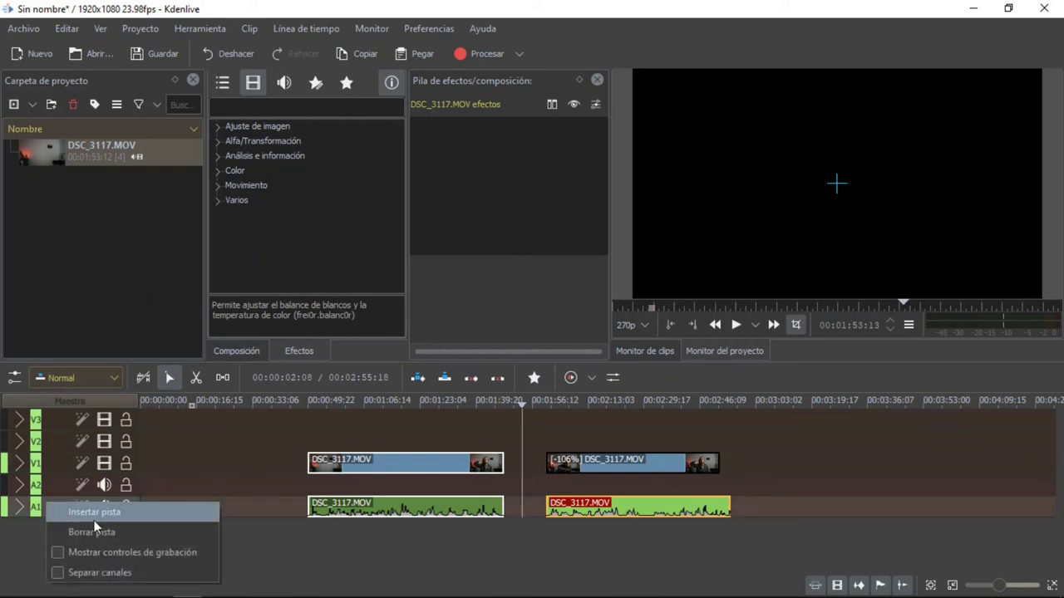
left_click(83, 513)
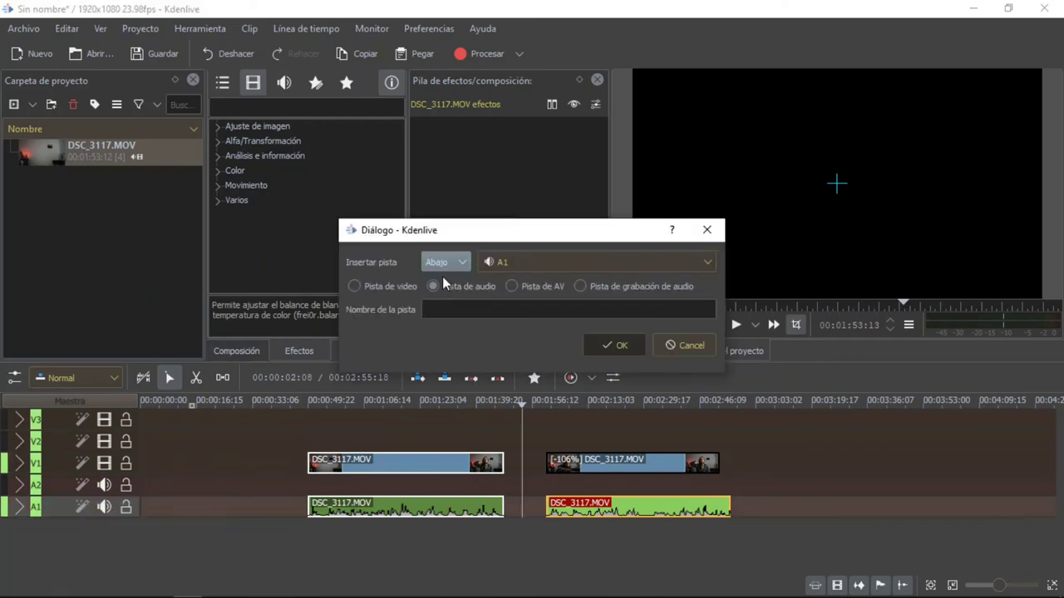
left_click(598, 350)
left_click(19, 506)
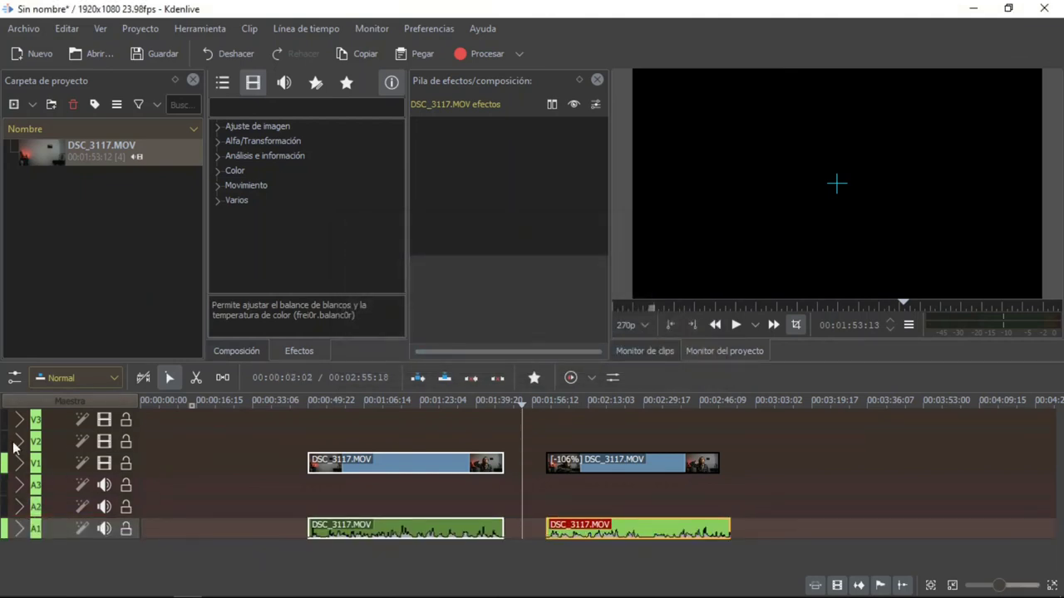
Step: Insert an audio recording track (Pista de grabación de audio) relative to A1 with the Abajo position
left_click(103, 420)
right_click(53, 528)
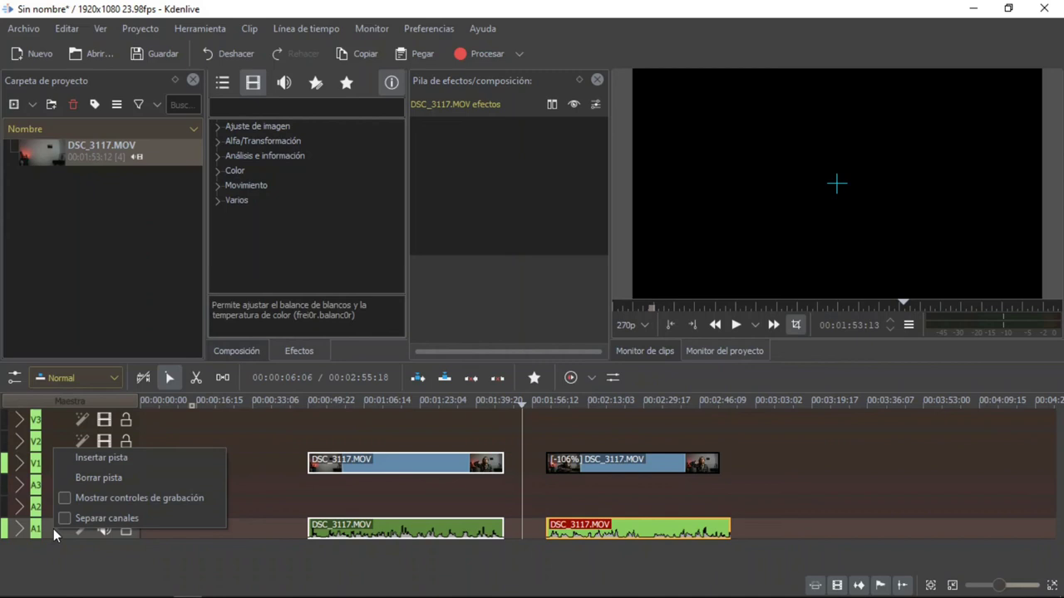
left_click(104, 465)
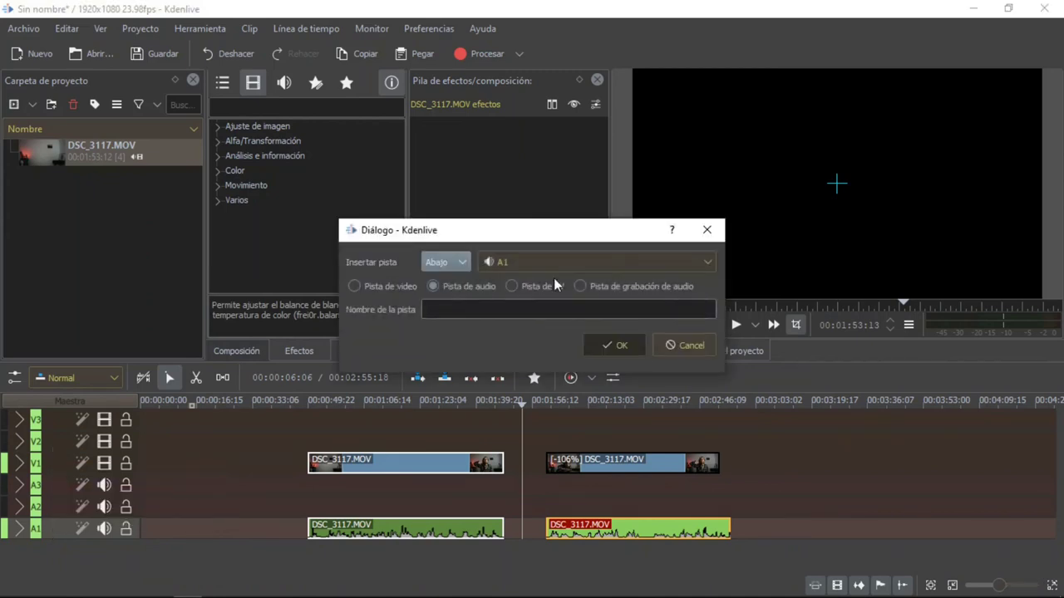
left_click(584, 286)
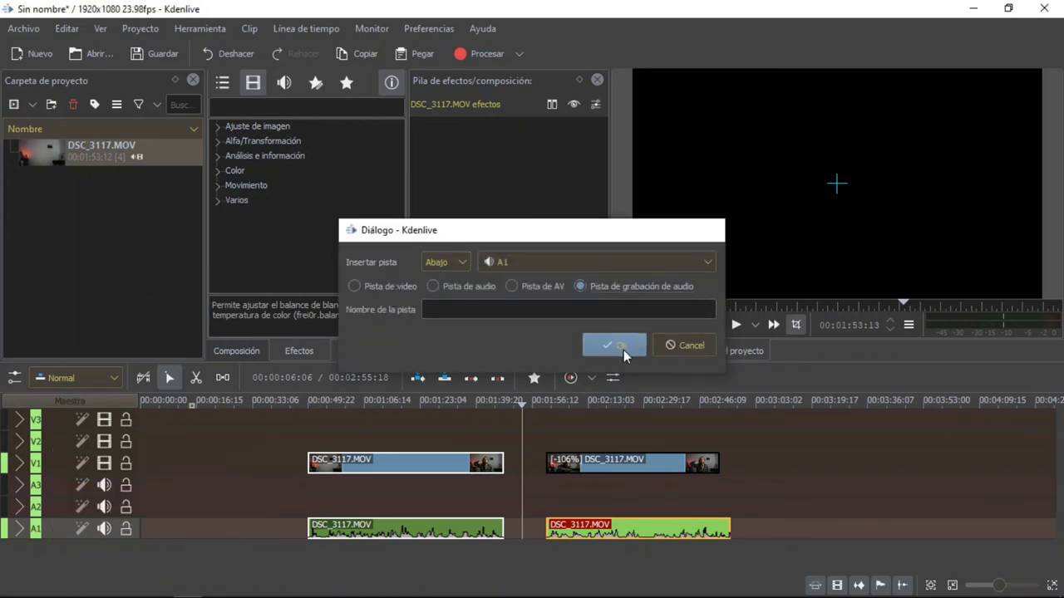
left_click(615, 345)
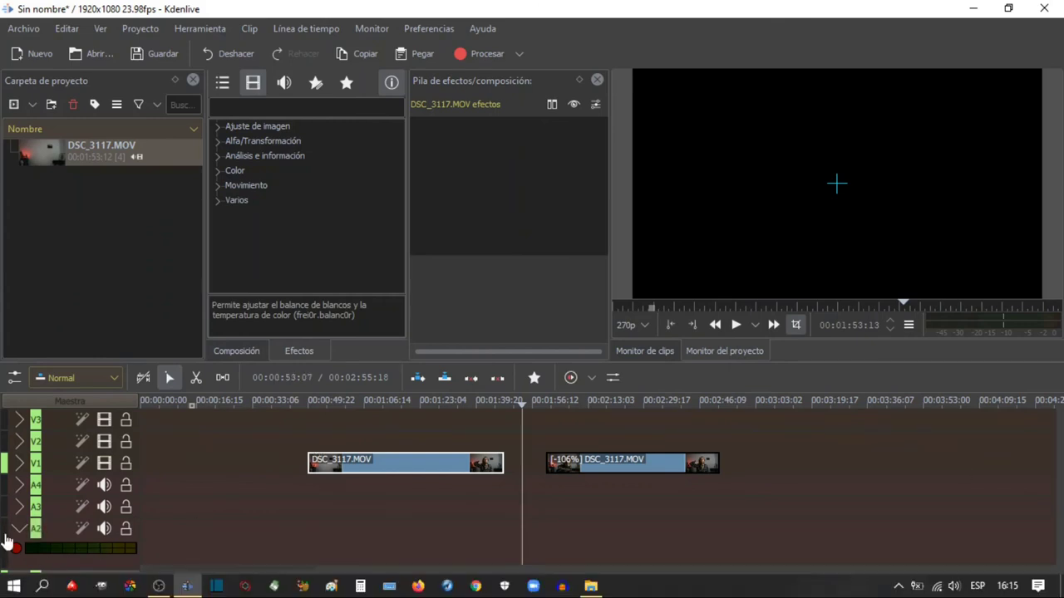
Step: Delete the audio recording track A2
scroll(47, 554, "down", 1)
right_click(48, 550)
left_click(34, 512)
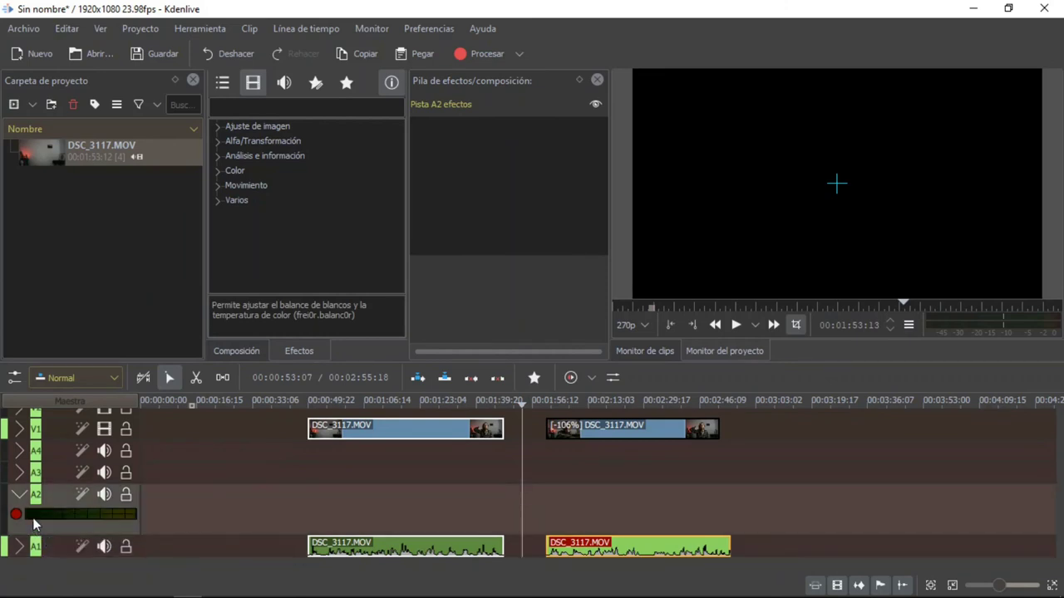
right_click(33, 516)
left_click(80, 471)
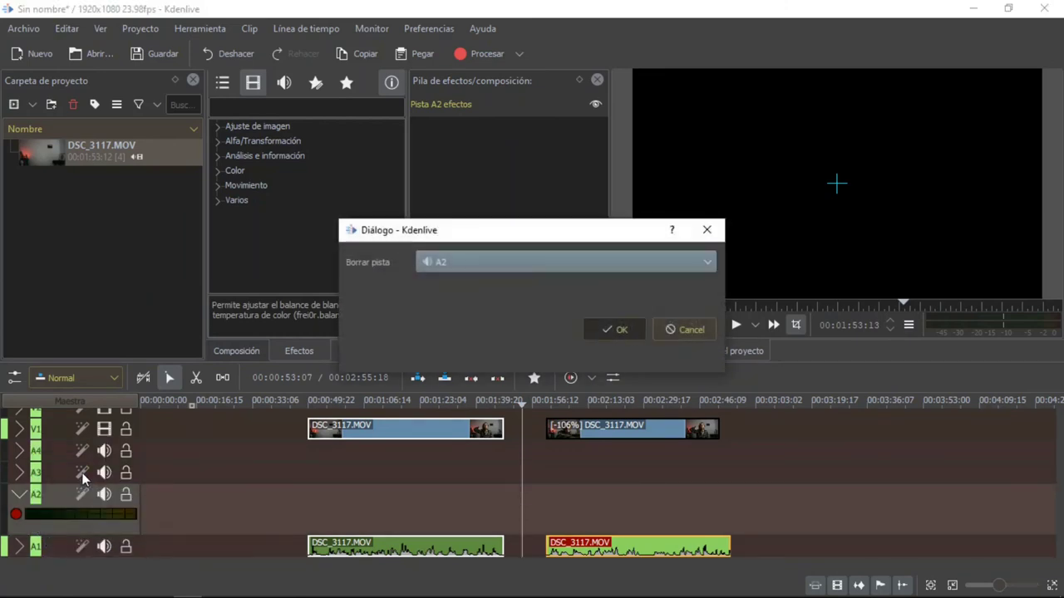
left_click(599, 322)
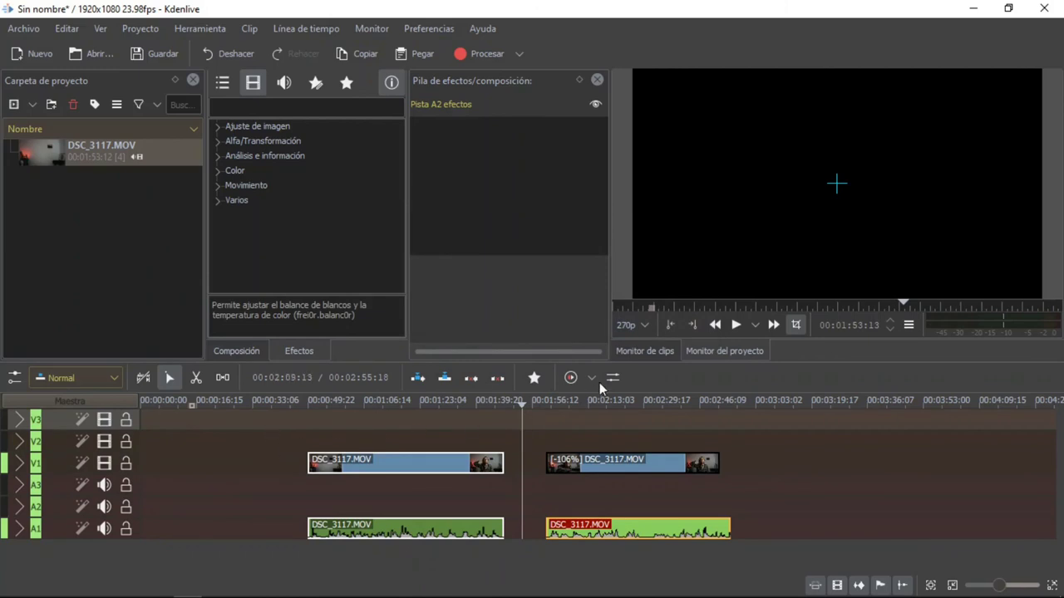
Step: Place the playhead at 00:00:35:04 and select the second video part on V1 and its audio part separately
right_click(349, 462)
left_click(263, 452)
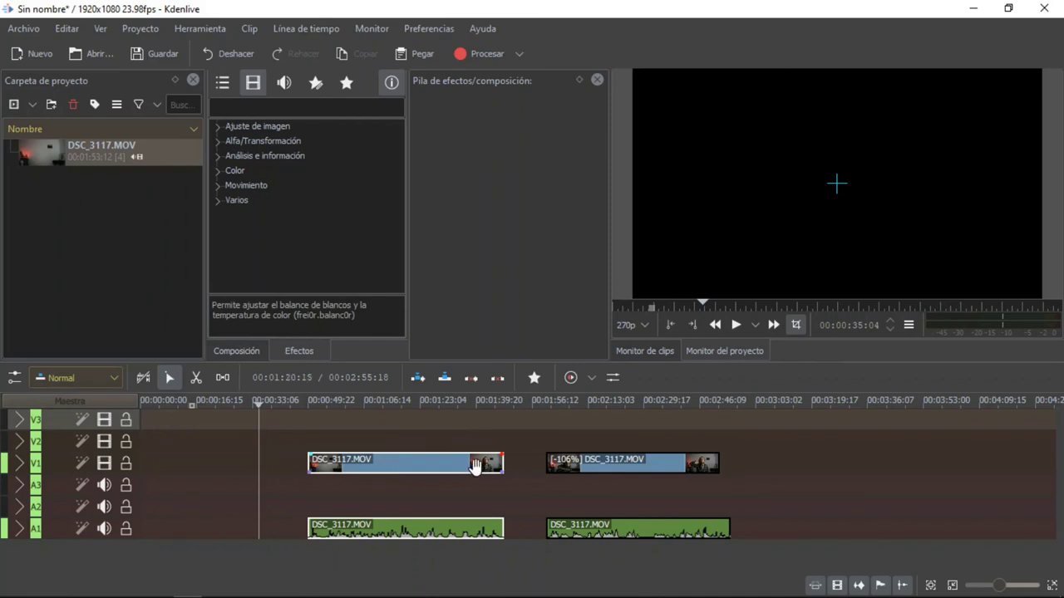
left_click(595, 463)
left_click(591, 536)
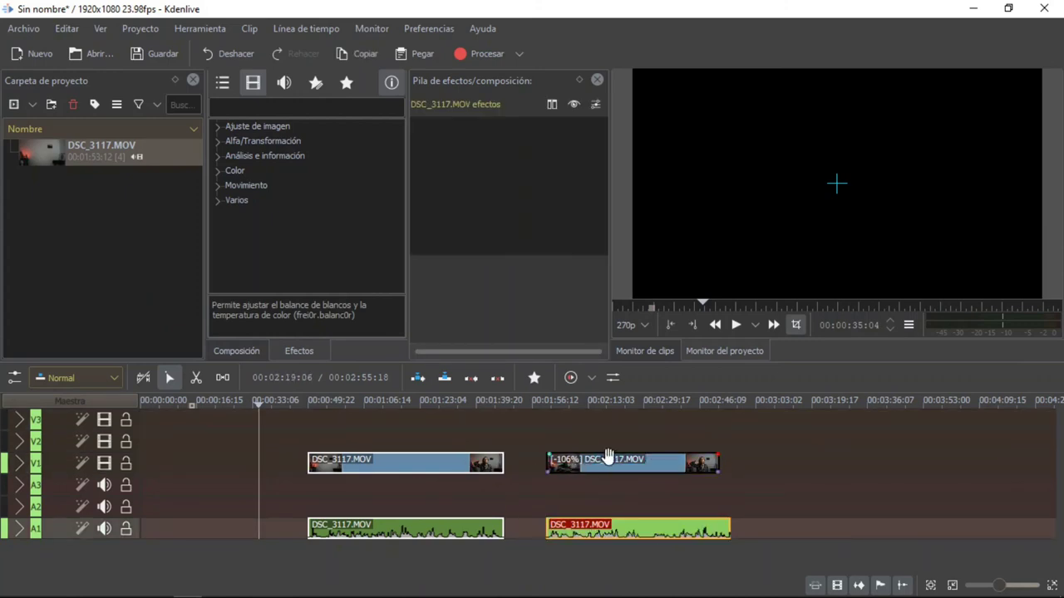
mouse_move(586, 533)
left_mouse_down()
mouse_move(575, 533)
mouse_move(585, 534)
left_mouse_up()
left_click(565, 465)
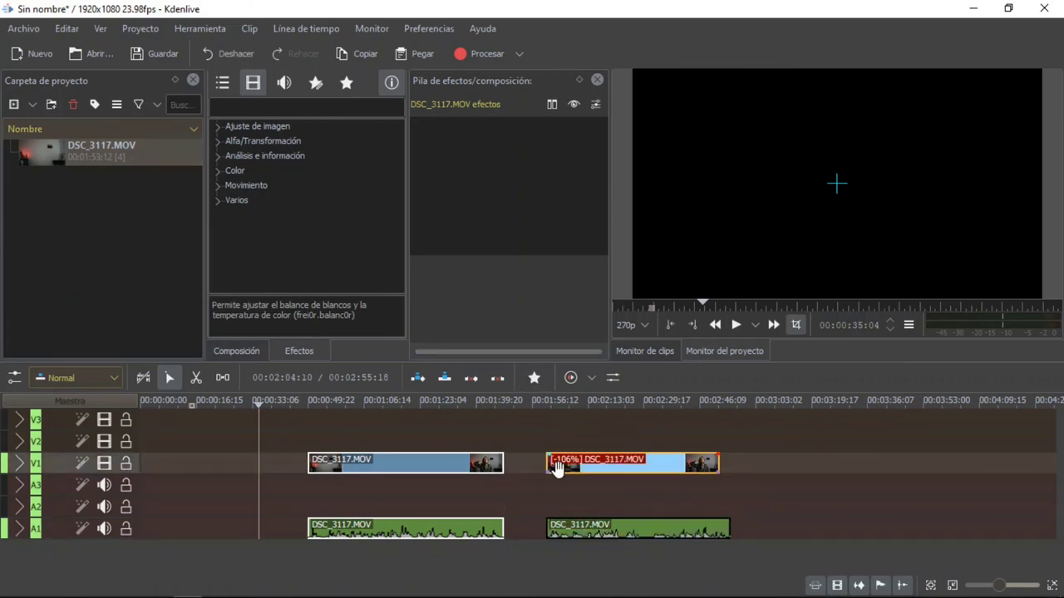
Step: Undo the added tracks and the reversed speed of the second video part
key("ctrl+z")
key("ctrl+z")
key("ctrl+z")
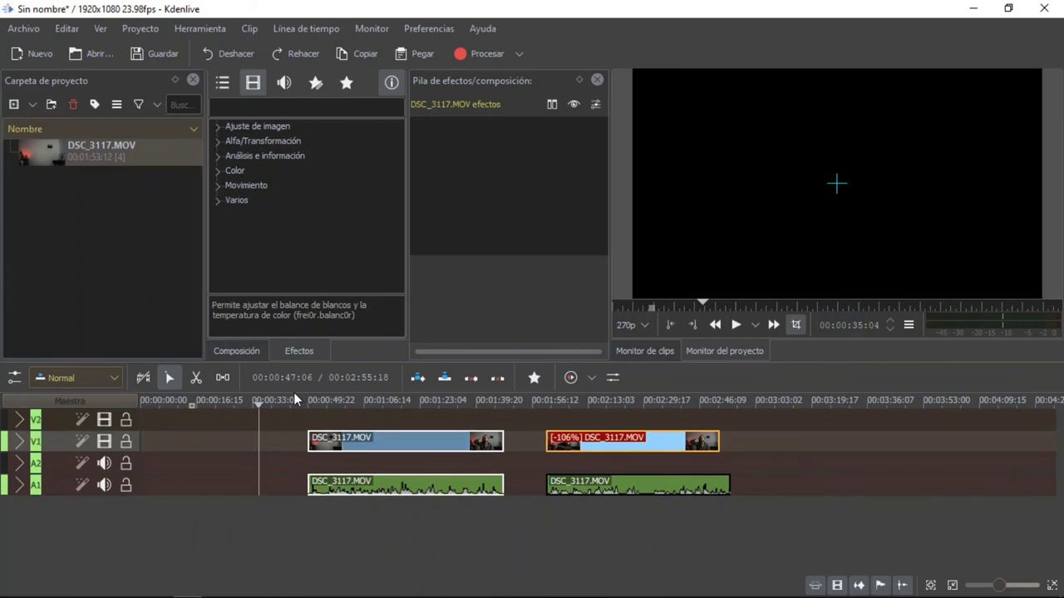
key("ctrl+z")
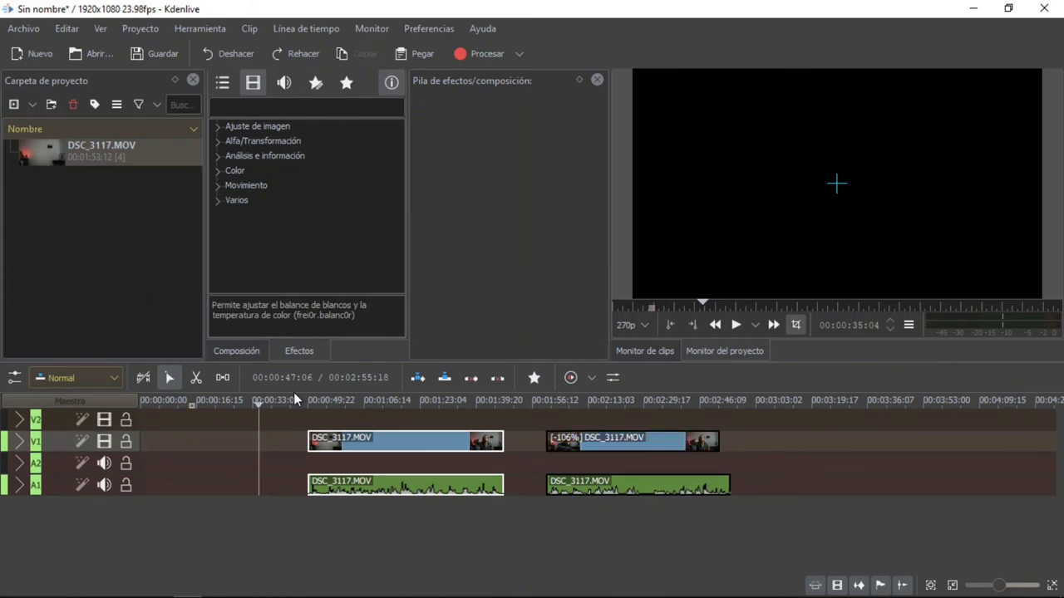
key("ctrl+z")
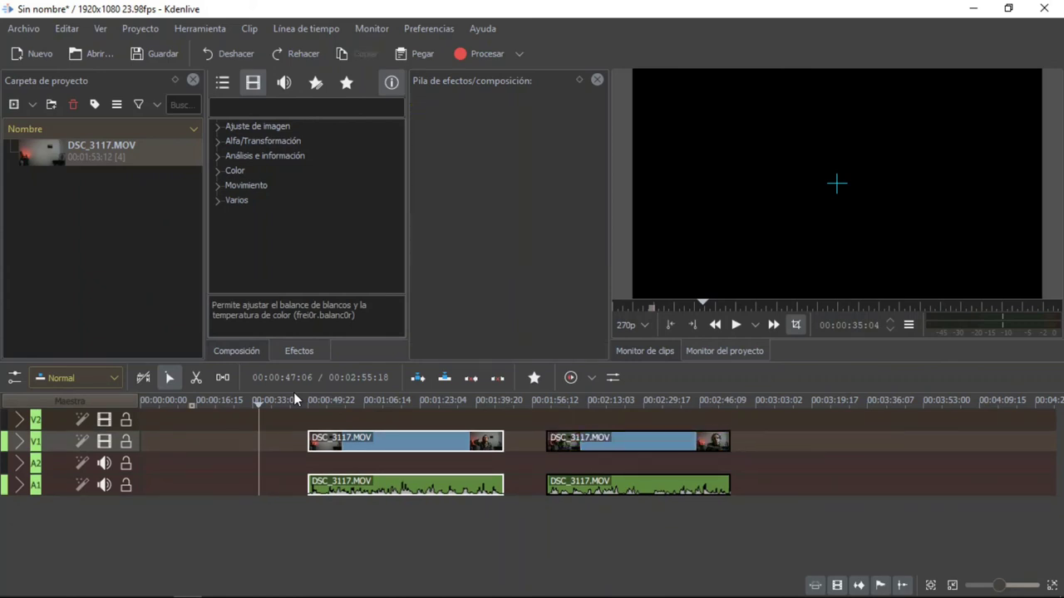
Step: Enlarge the timeline area slightly in height and widen the effect stack area at the expense of the effects list
left_click(591, 440)
left_click(607, 485)
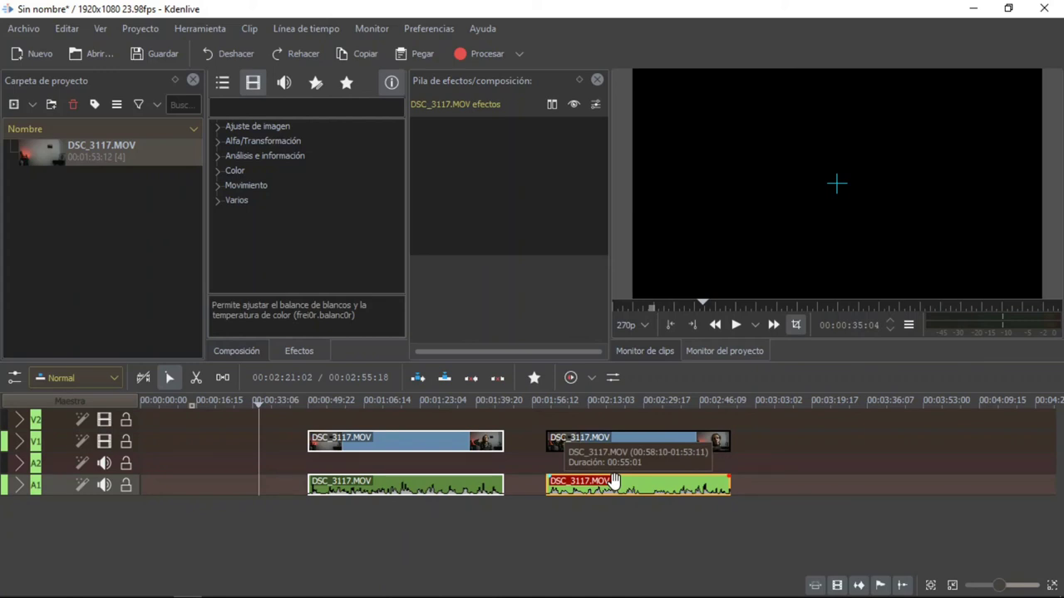
mouse_move(483, 359)
left_mouse_down()
mouse_move(482, 370)
mouse_move(478, 345)
left_mouse_up()
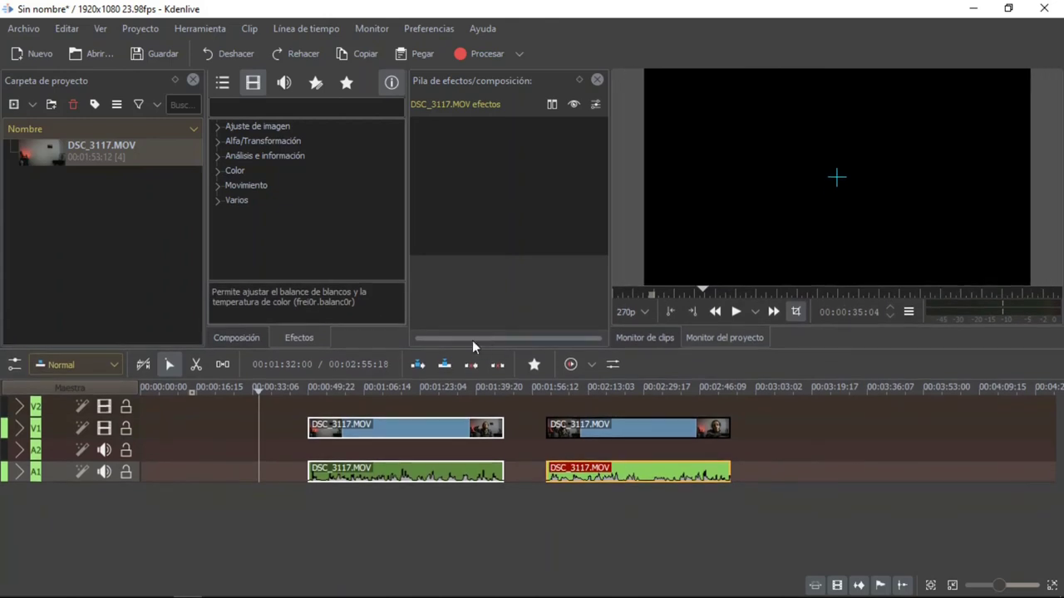
left_click_drag(408, 240, 394, 234)
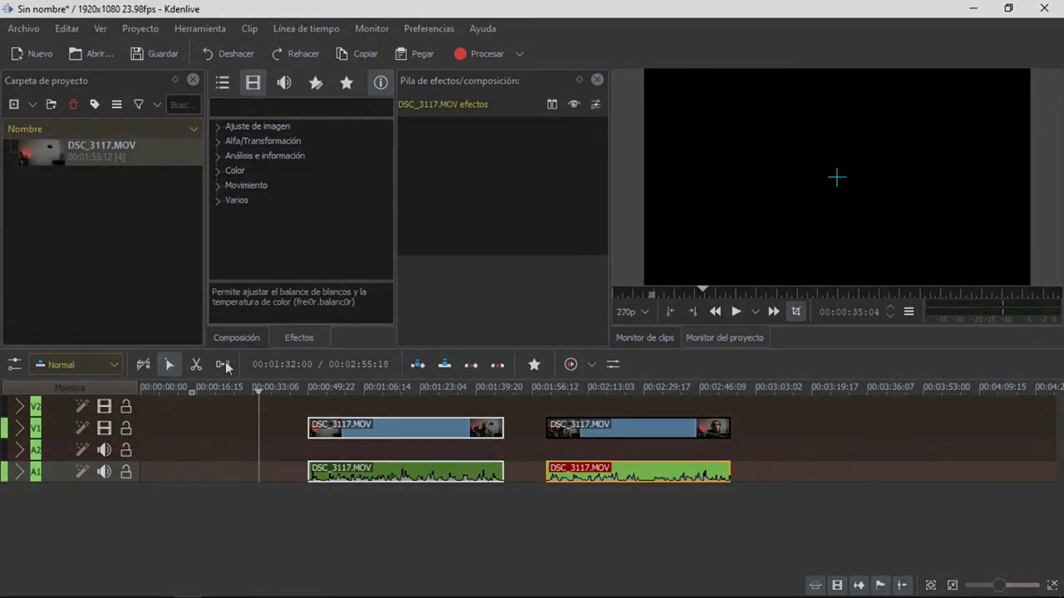
Step: Delete the first video part with its audio and both the second video and audio parts, emptying the timeline
left_click(420, 432)
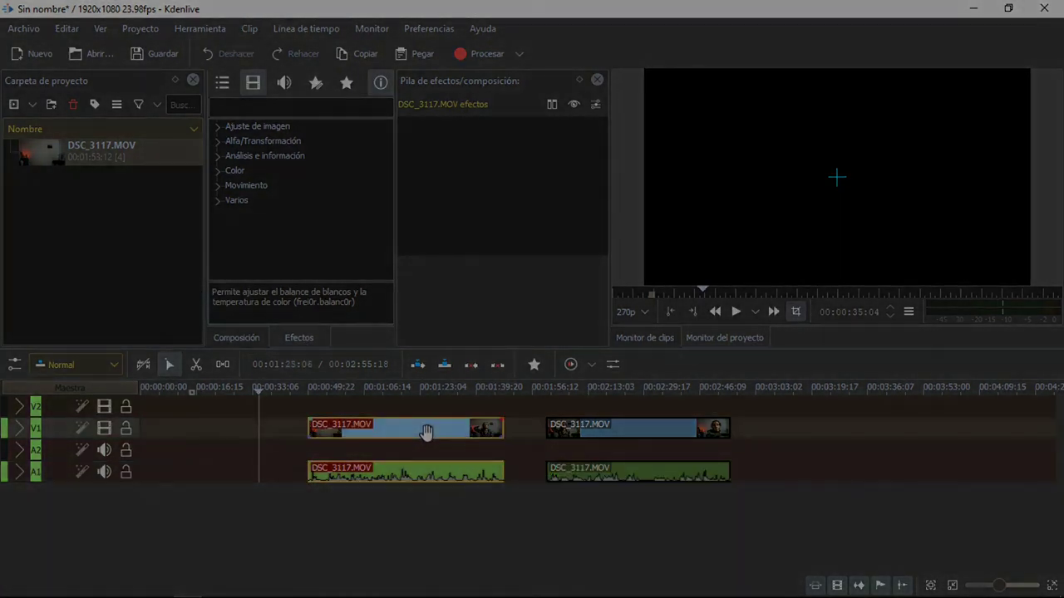
key("Delete")
left_click(597, 432)
key("Delete")
left_click(579, 473)
key("Delete")
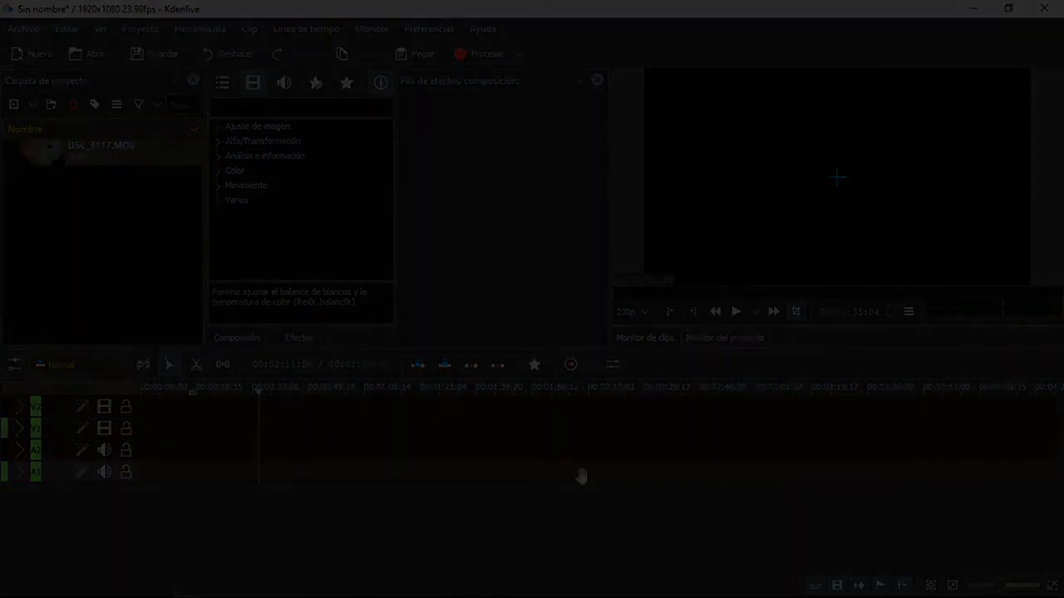